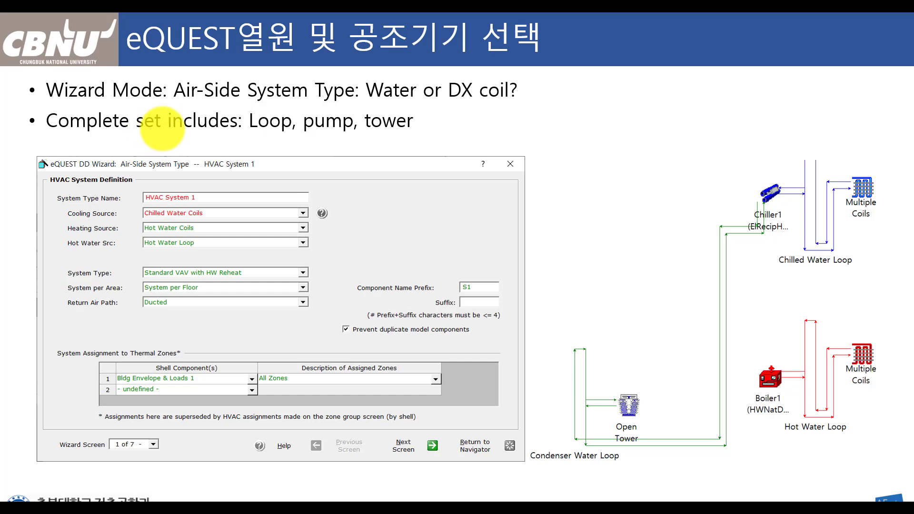
- Finish the HVAC slide show and switch to the Project 3 model in eQUEST
left_click(586, 196)
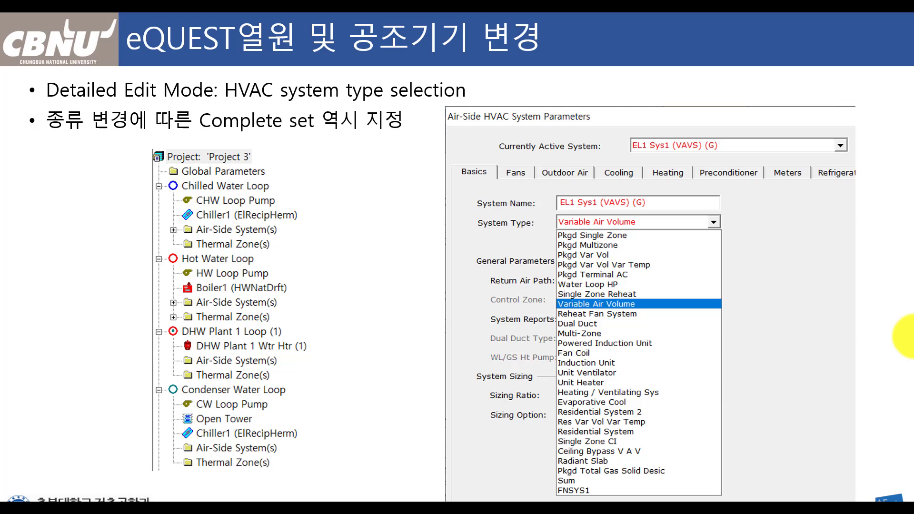
left_click(912, 336)
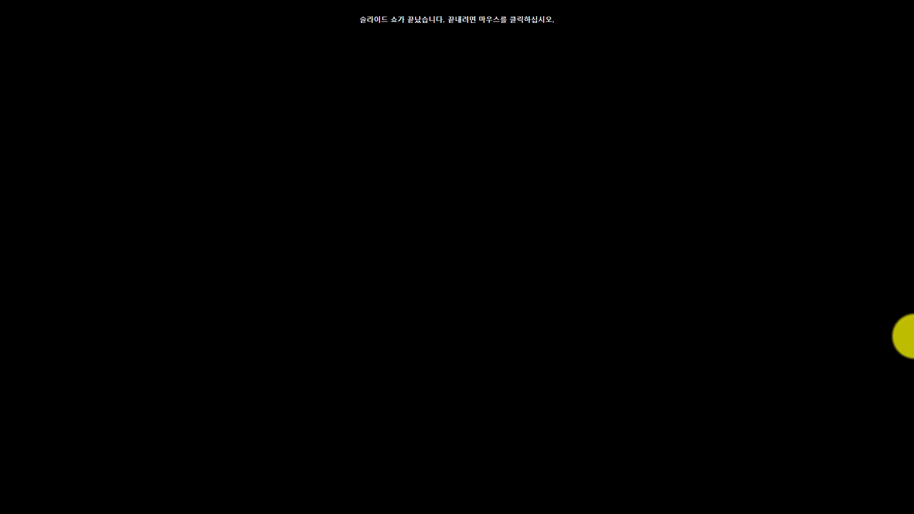
left_click(912, 336)
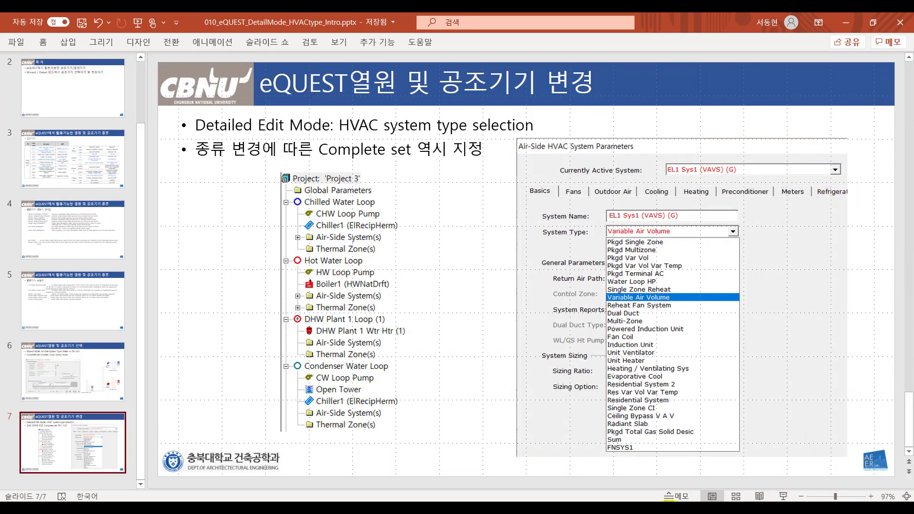
left_click(657, 500)
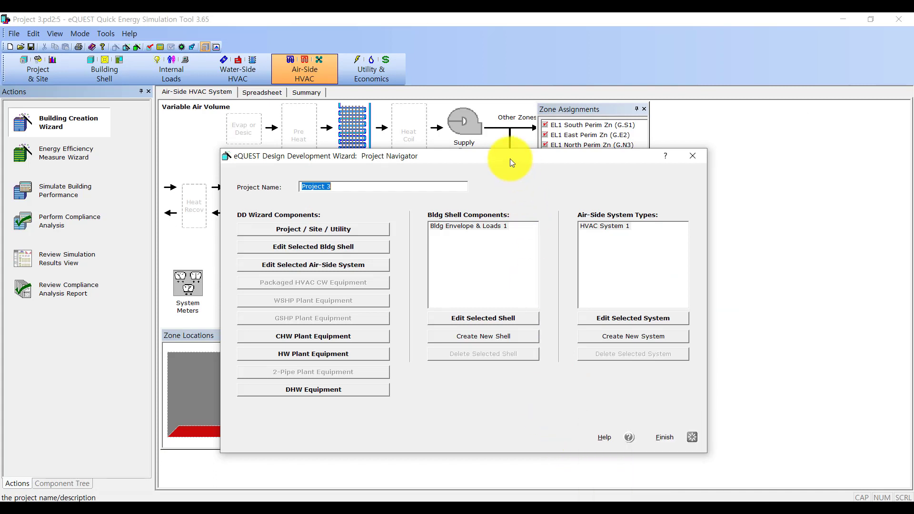
- Open the HVAC System 1 air-side definition and set its cooling source to DX Coils
left_click_drag(510, 158, 482, 106)
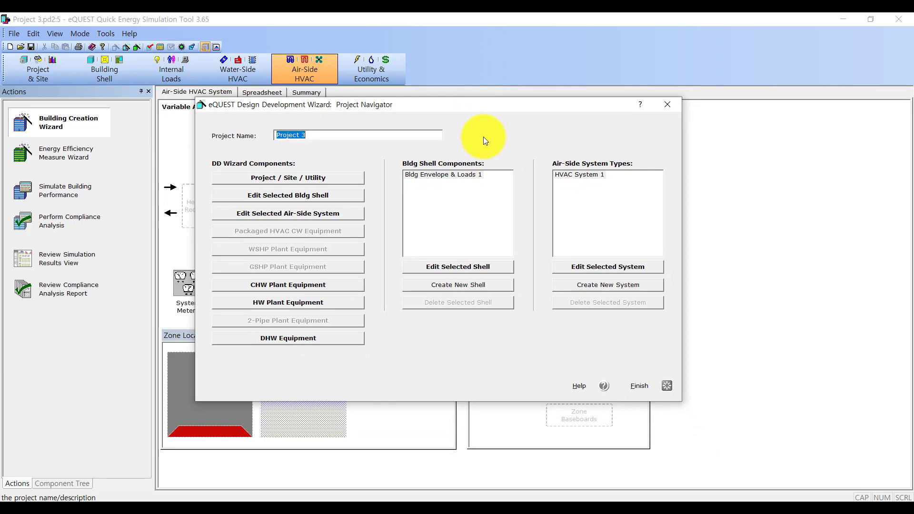
left_click(595, 173)
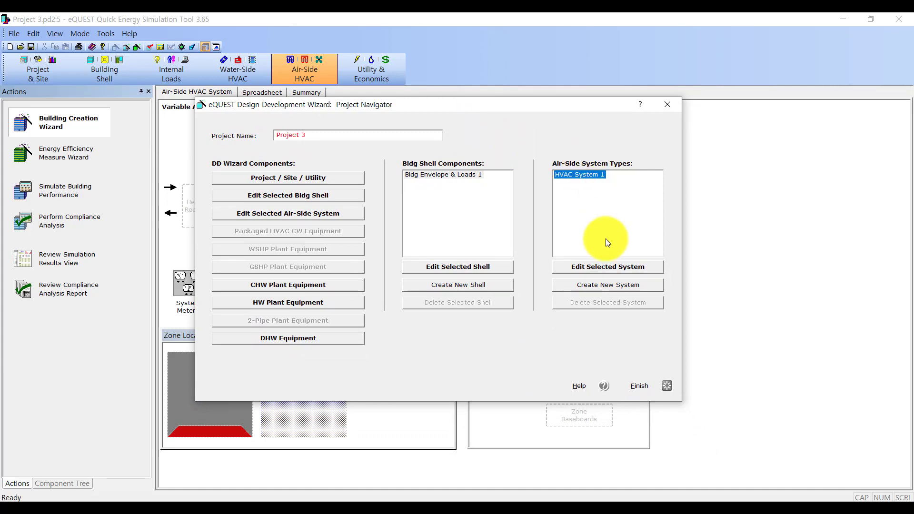
left_click(608, 271)
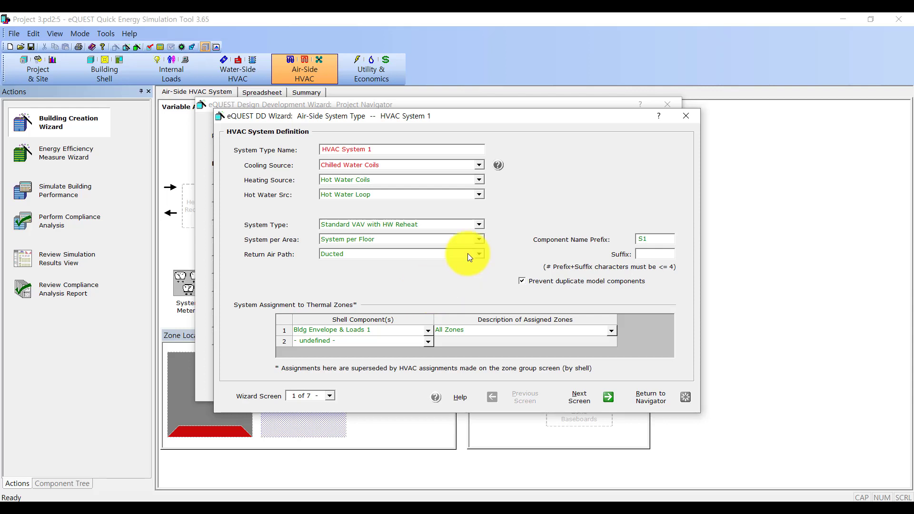
left_click(447, 165)
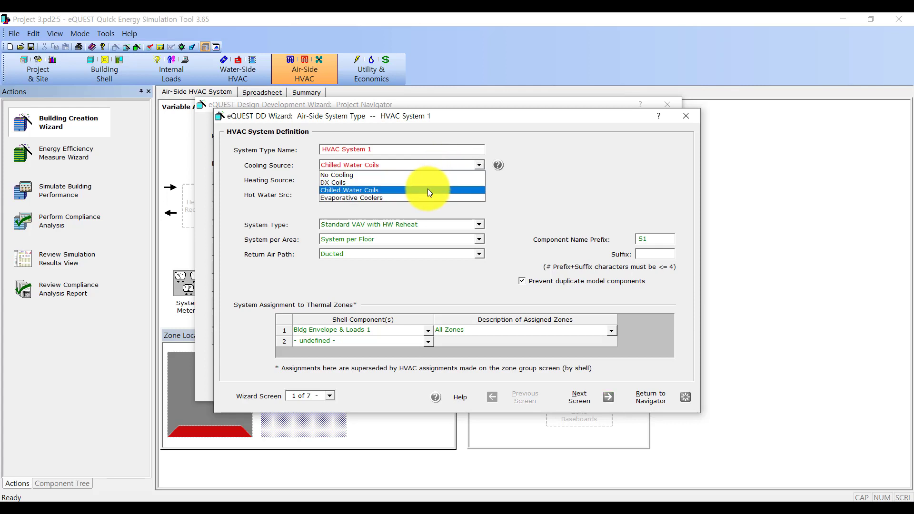
left_click(365, 185)
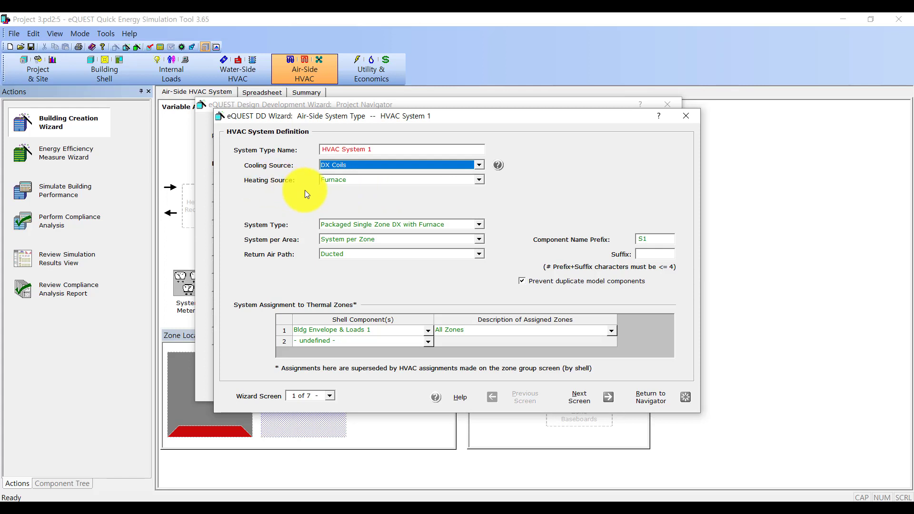
- Set the heating source to DX Coils (Heat Pump), keep Air as the heat pump source, and return to the project navigator
left_click(373, 181)
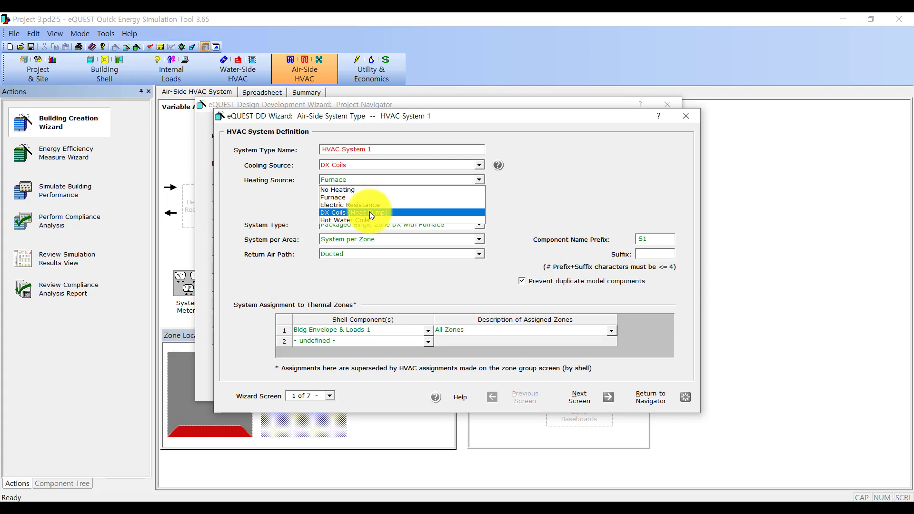
left_click(369, 212)
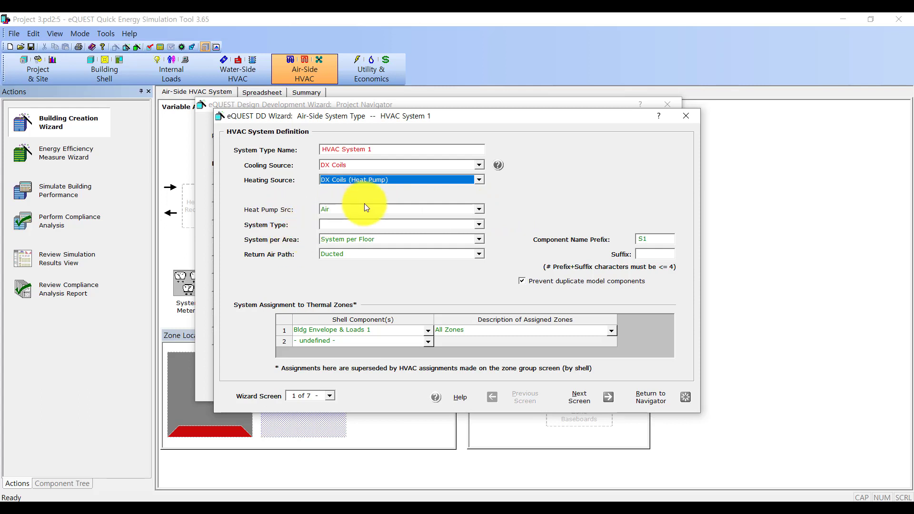
left_click(388, 211)
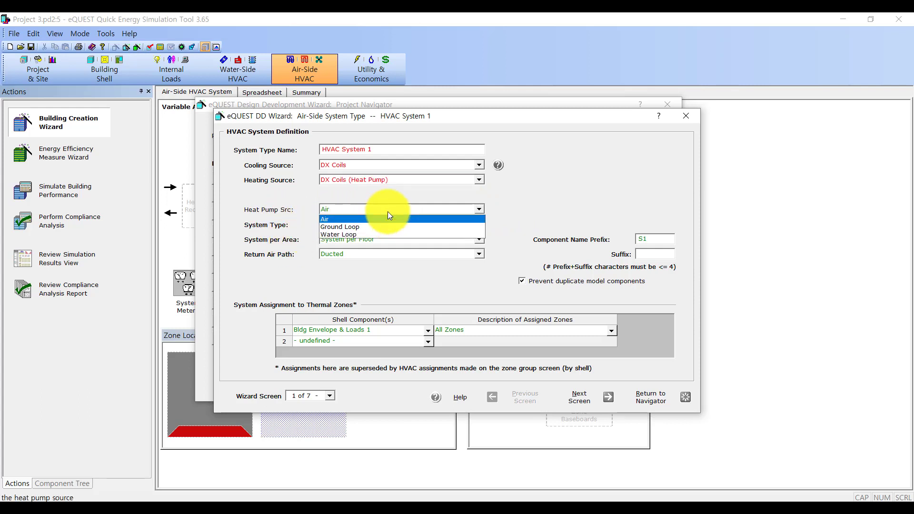
left_click(486, 210)
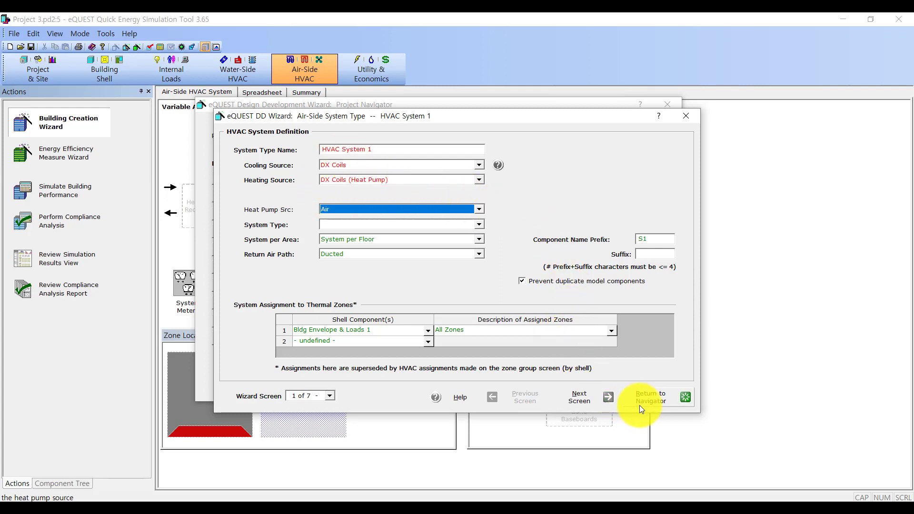
left_click(651, 400)
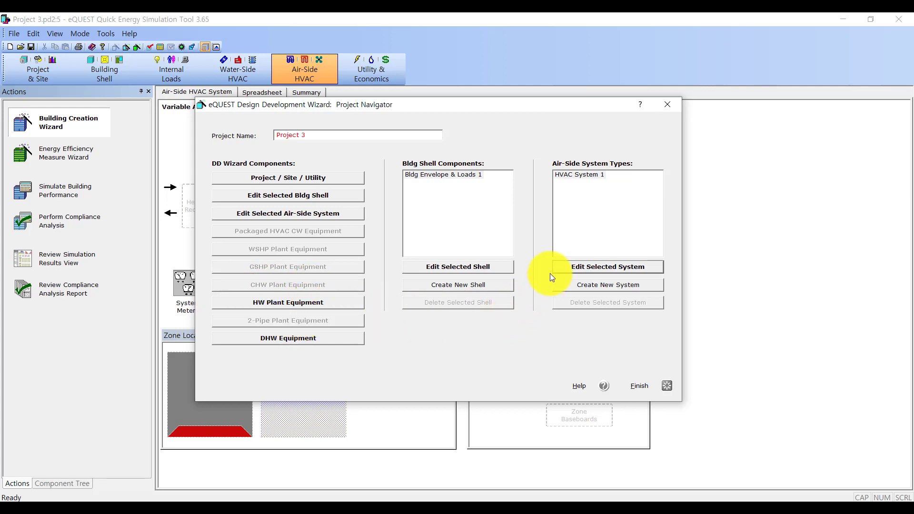
- Review HVAC System 1's zone temperature, air flow and fan settings in the wizard, and return to the project navigator
left_click(592, 268)
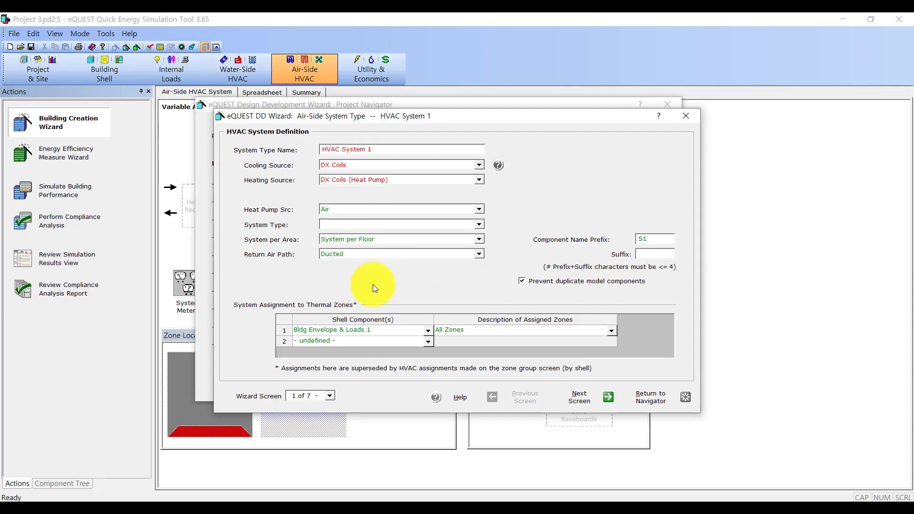
left_click(573, 398)
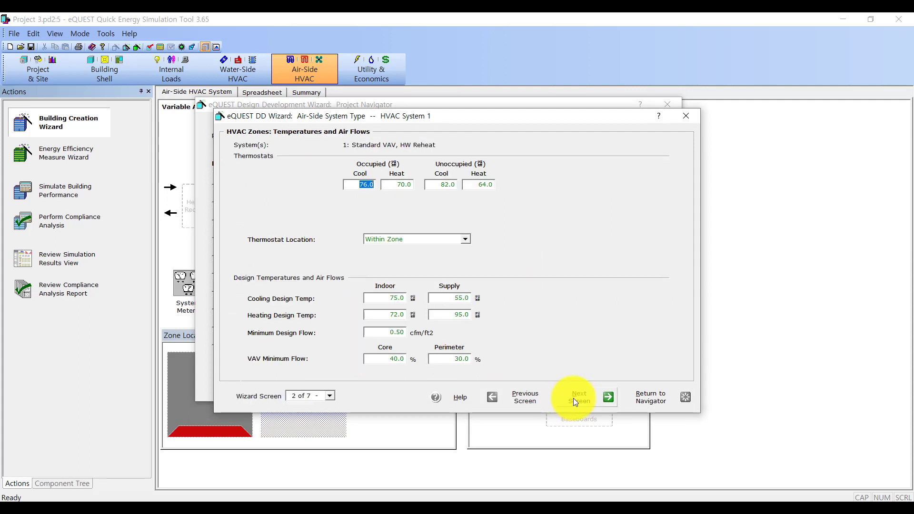
left_click(573, 398)
left_click(573, 398)
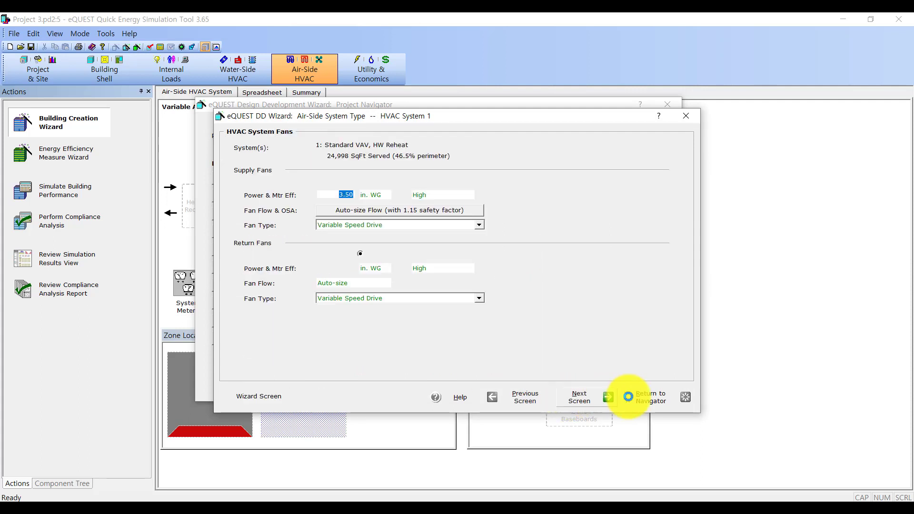
left_click(655, 396)
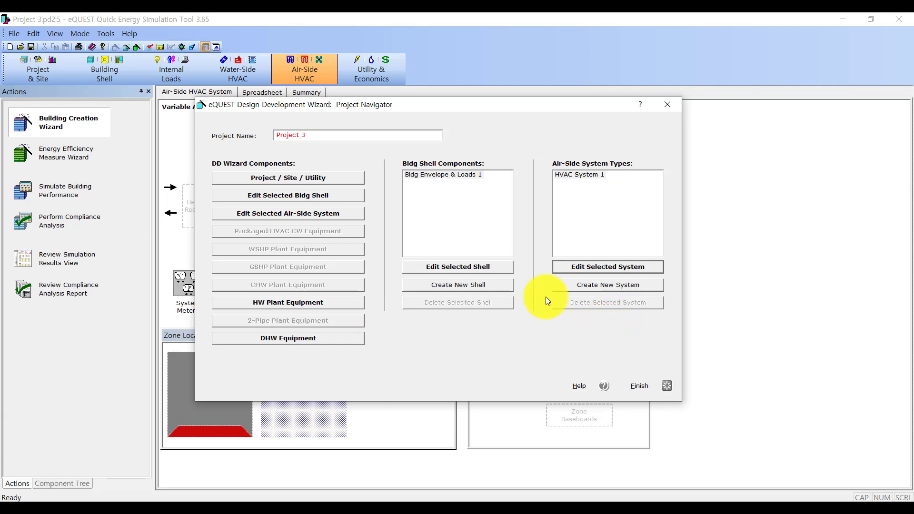
- Reopen the HVAC System 1 definition, change its heating source to Hot Water Coils, and return to the project navigator
left_click(606, 267)
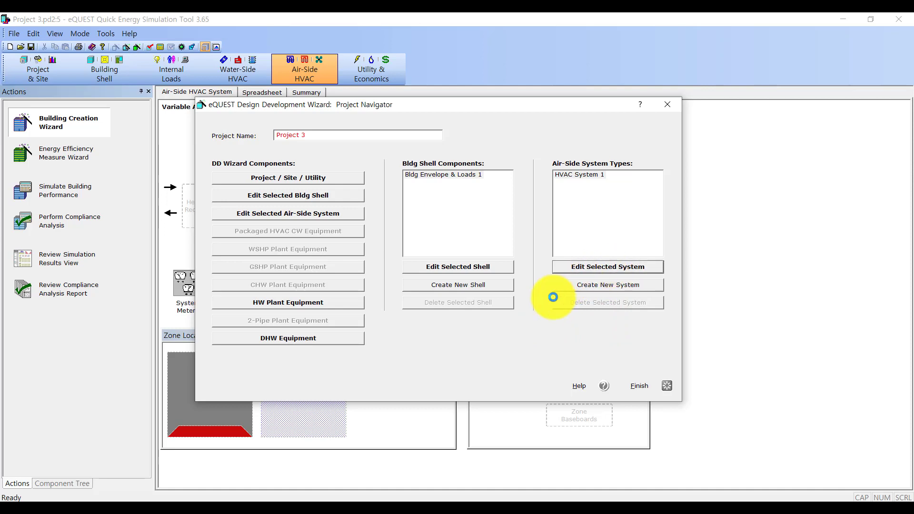
left_click(519, 394)
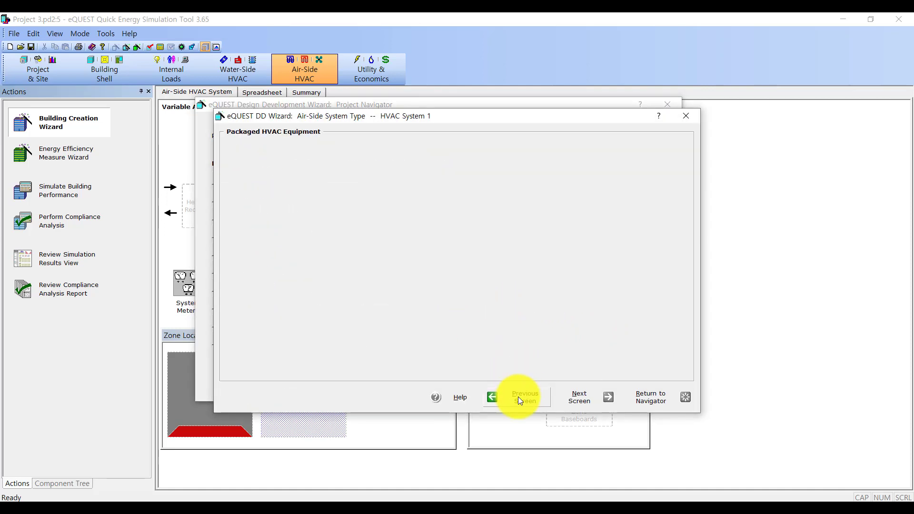
left_click(520, 394)
left_click(519, 394)
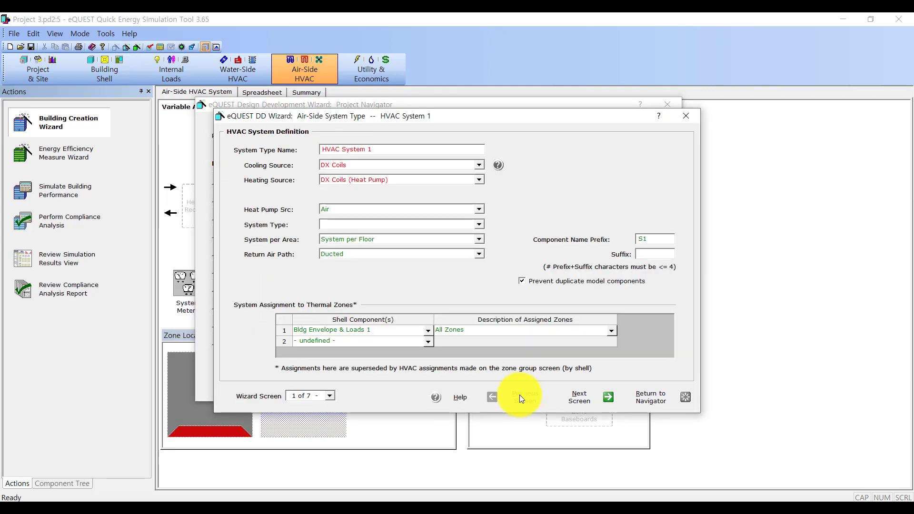
left_click(407, 181)
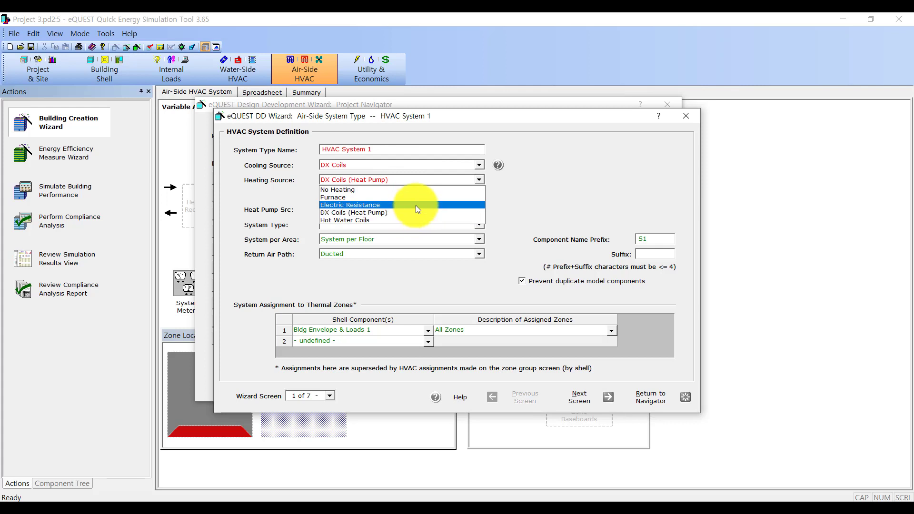
left_click(413, 220)
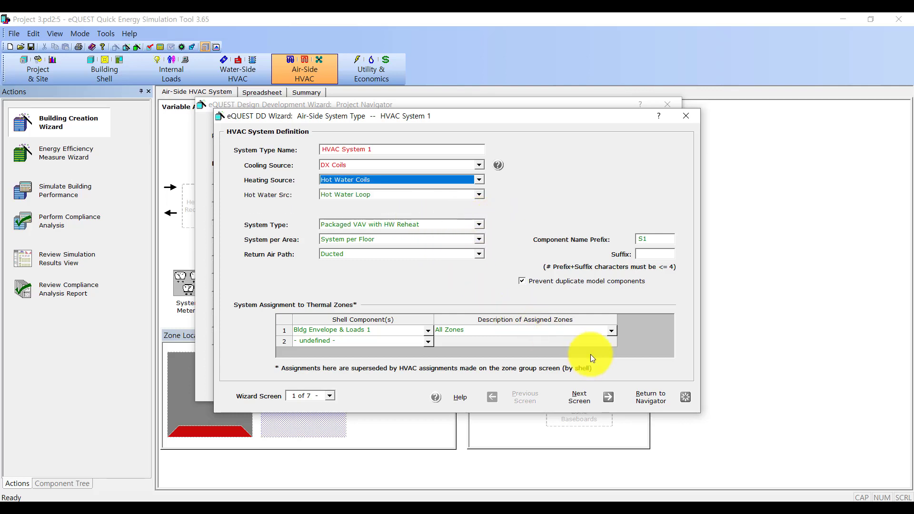
left_click(644, 401)
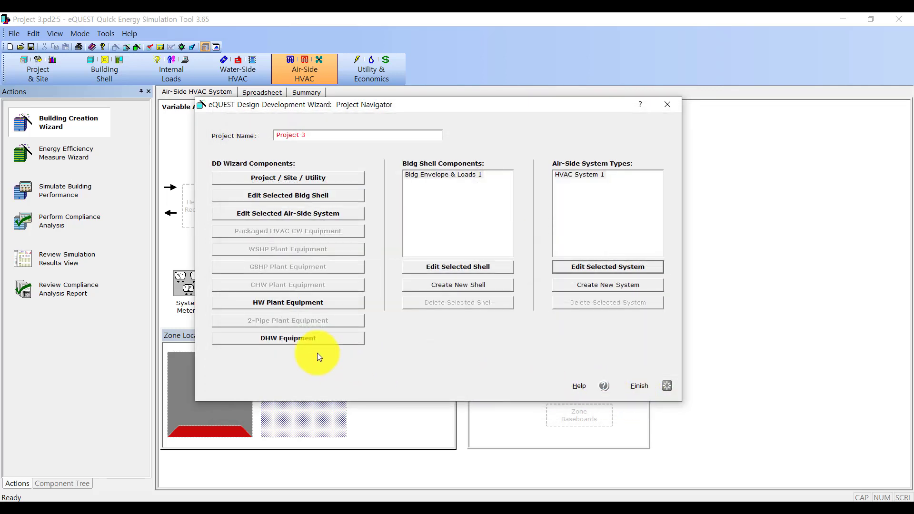
- Switch HVAC System 1's heating source back to DX Coils (Heat Pump) and review the HW plant equipment settings
left_click(594, 268)
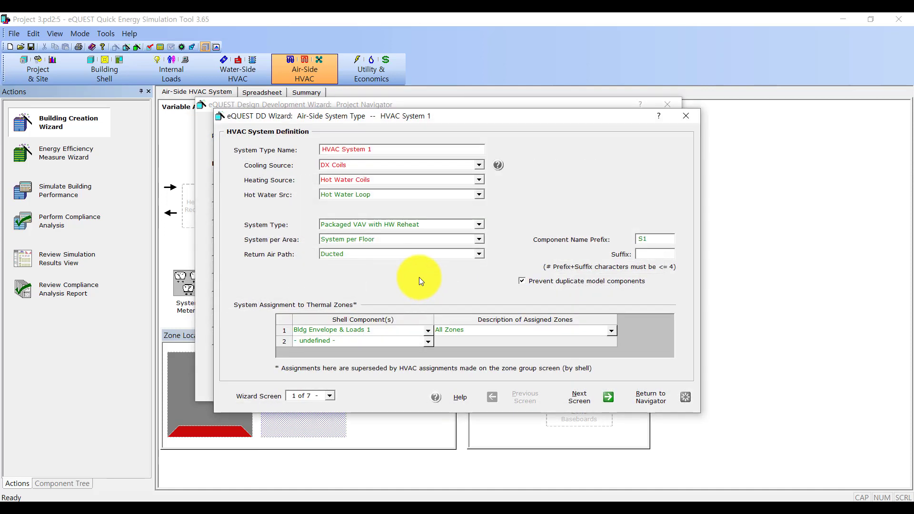
left_click(373, 180)
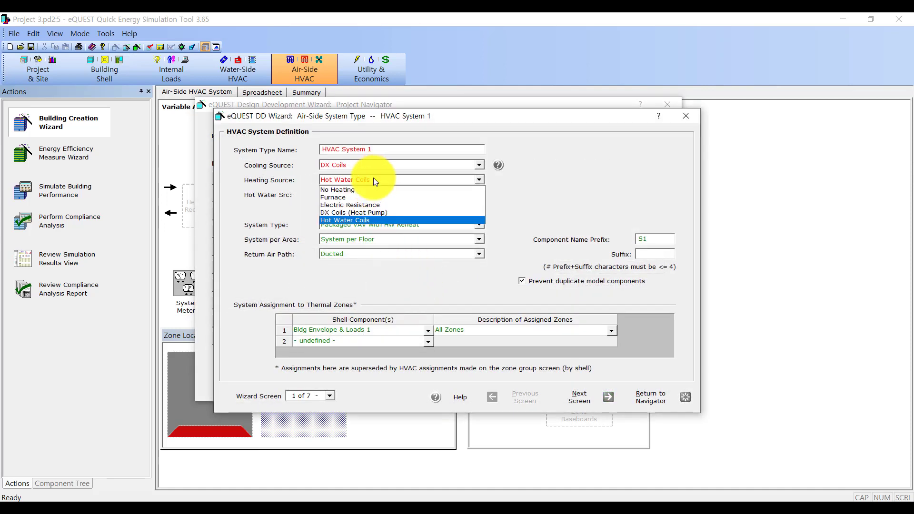
left_click(375, 208)
left_click(669, 238)
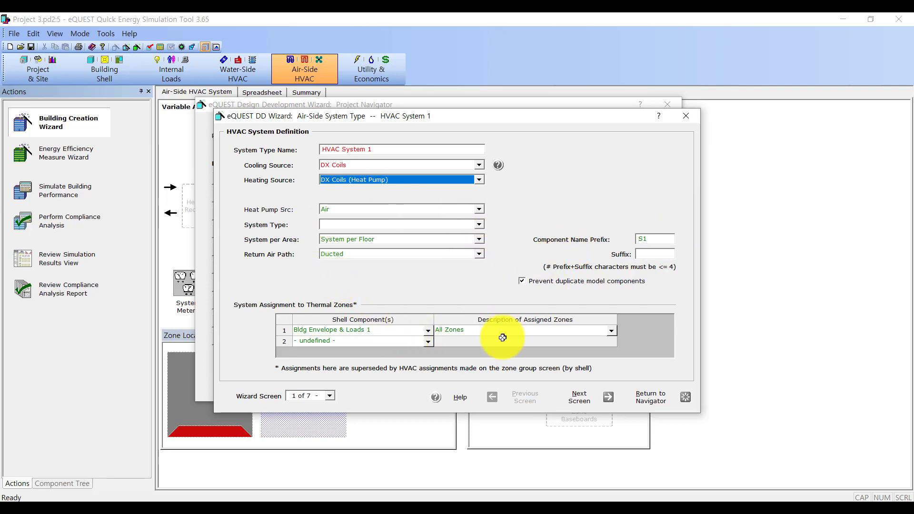
left_click(655, 399)
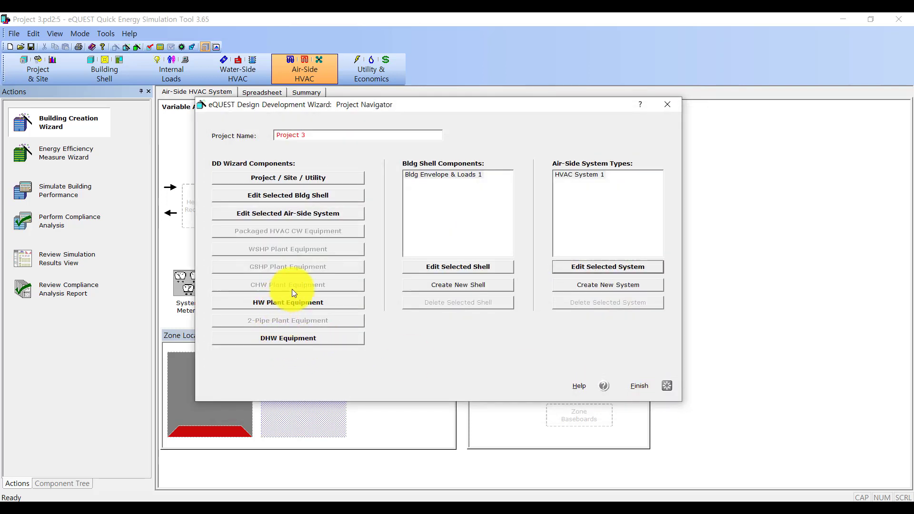
left_click(316, 306)
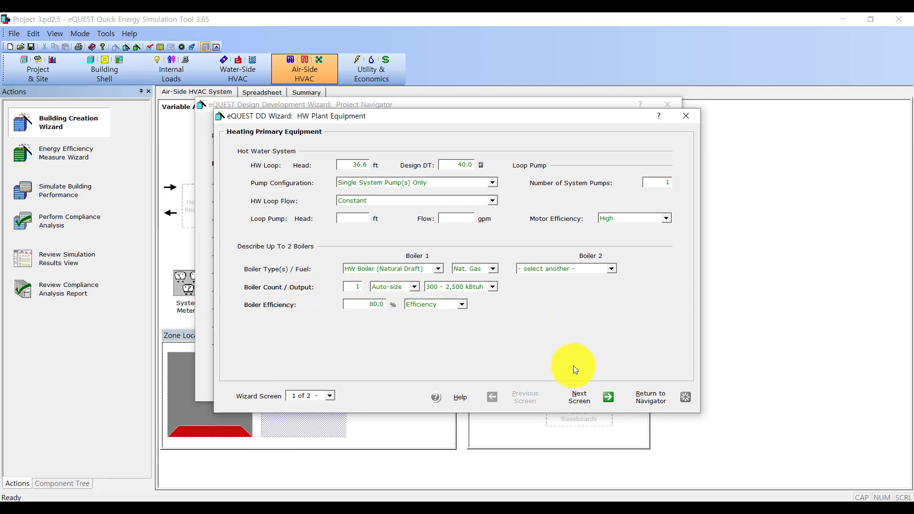
left_click(642, 400)
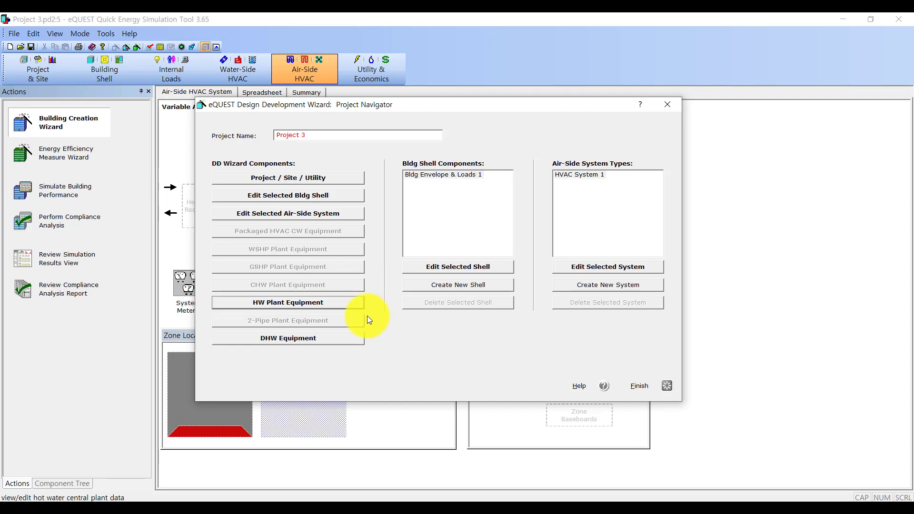
- Set HVAC System 1's cooling source back to Chilled Water Coils and close the building wizard
left_click(613, 267)
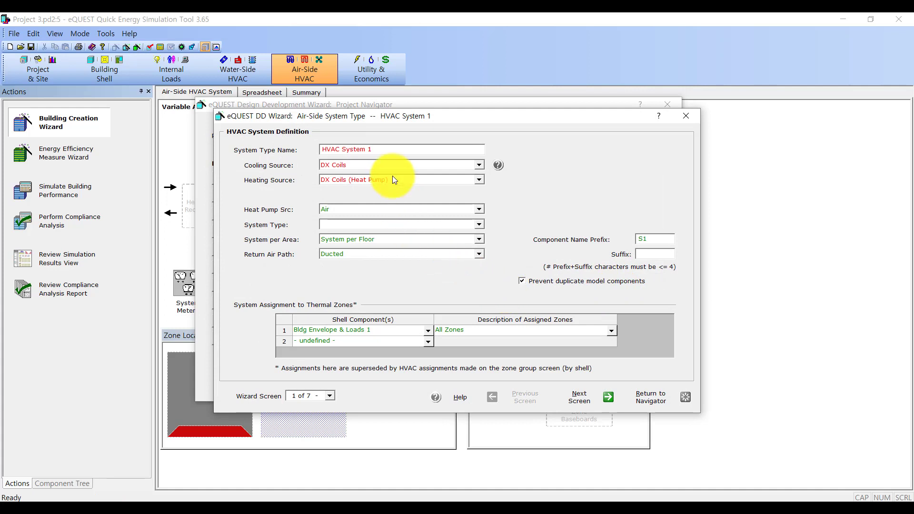
left_click(390, 164)
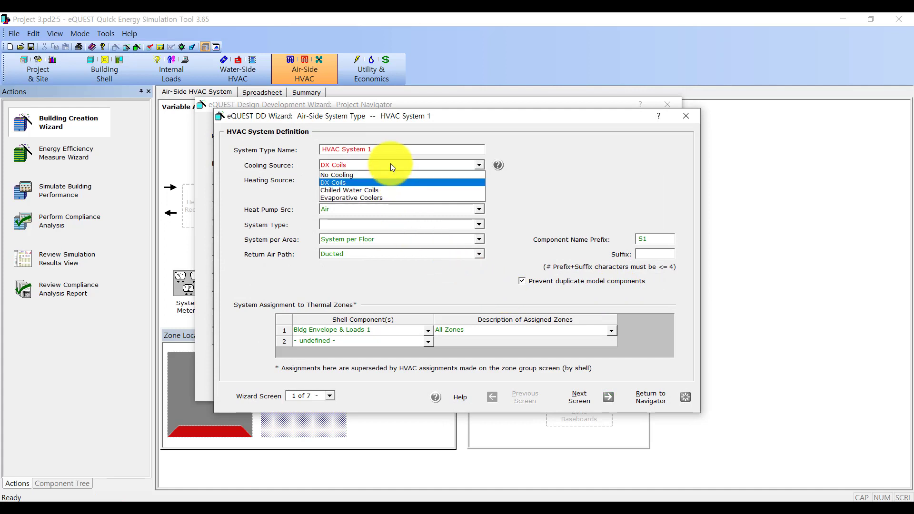
left_click(394, 190)
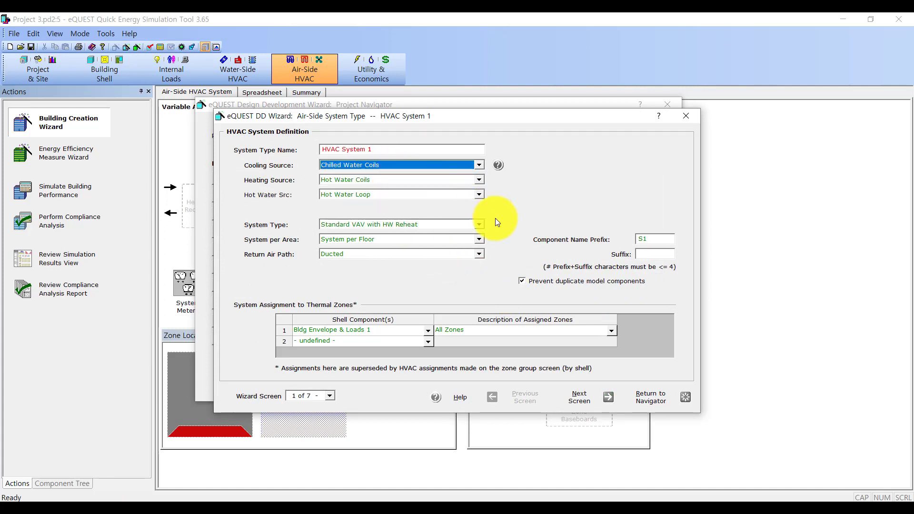
left_click(652, 397)
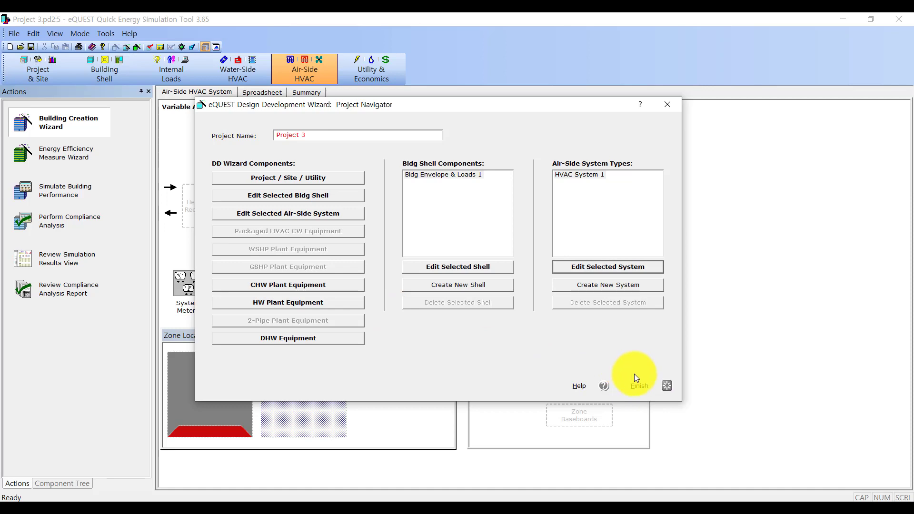
left_click(667, 104)
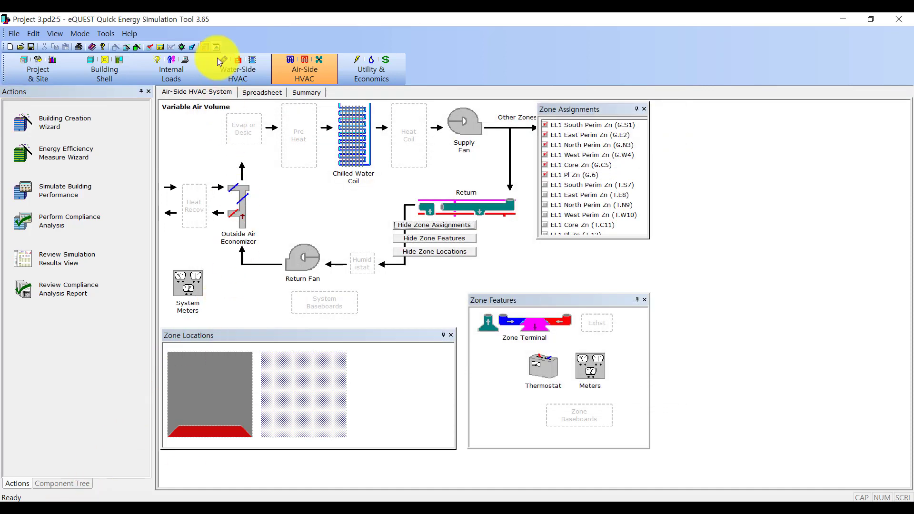
- Switch the project to Detailed Data Edit mode and compare the air-side systems EL1 Sys1 (VAVS) (G) and (T)
left_click(80, 33)
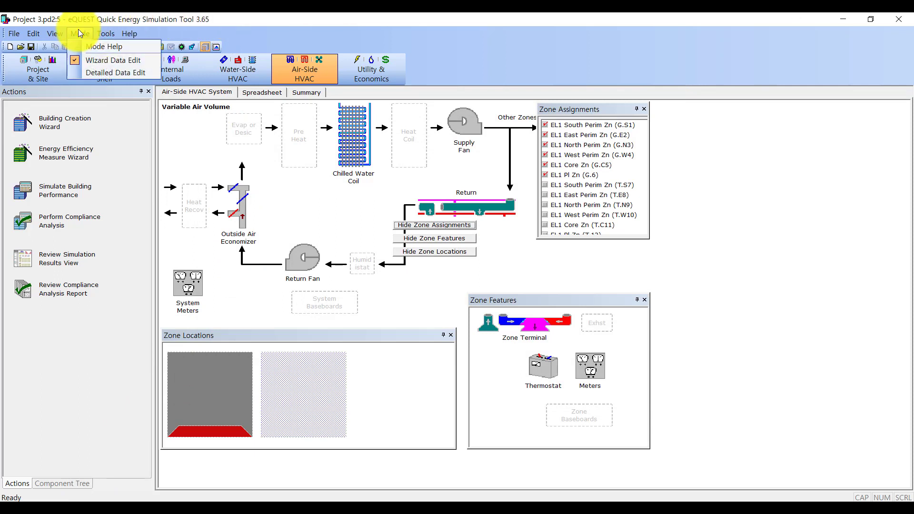
left_click(87, 71)
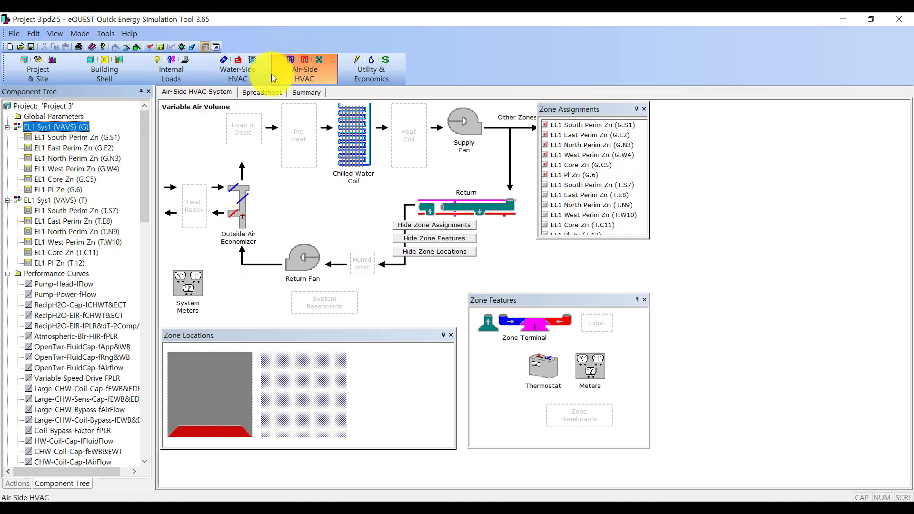
left_click(66, 200)
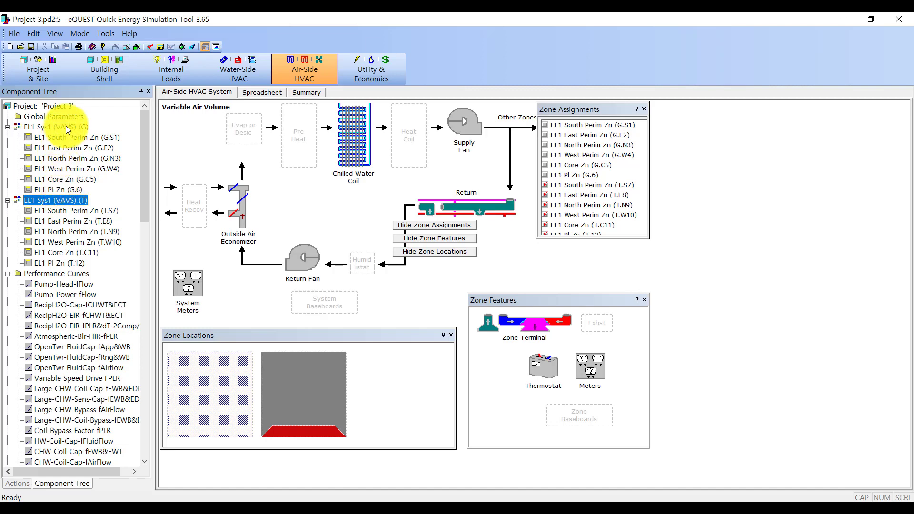
left_click(66, 126)
left_click(64, 202)
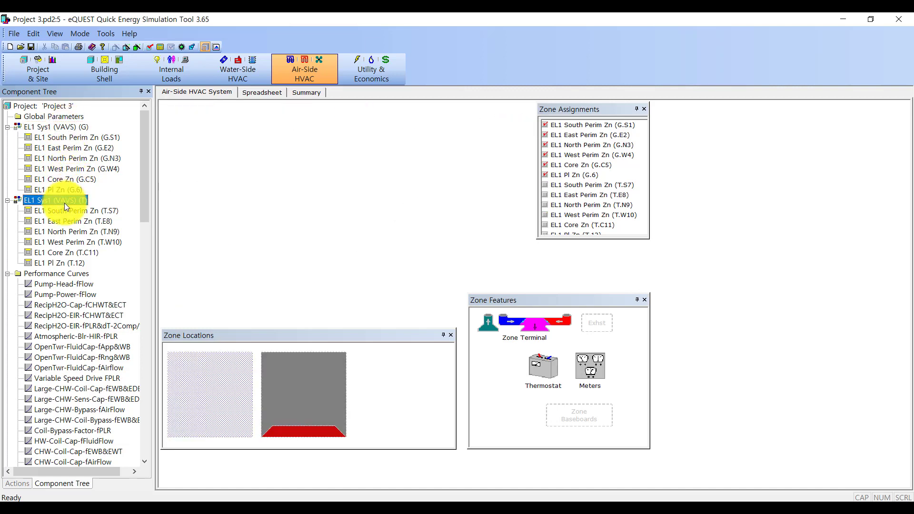
left_click(69, 127)
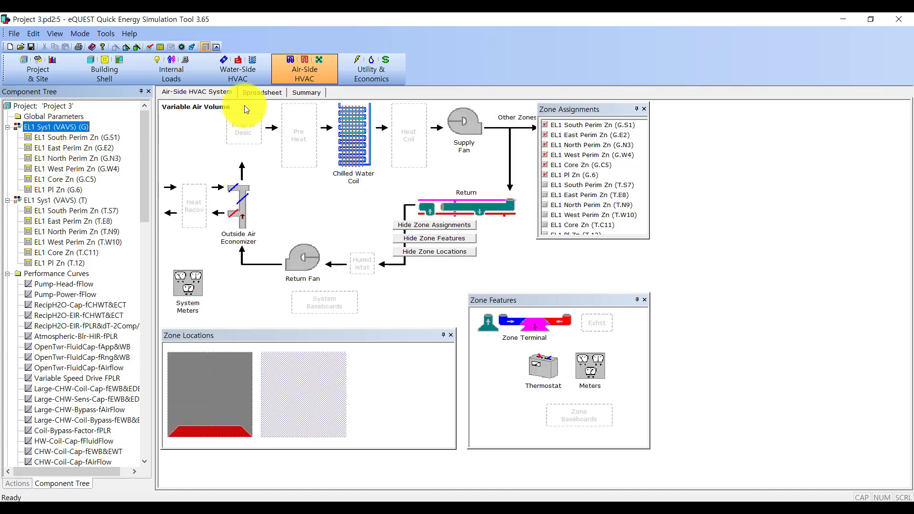
- Inspect the water-side plant equipment loops, and return to the air-side diagram of EL1 Sys1 (VAVS) (G)
left_click(244, 79)
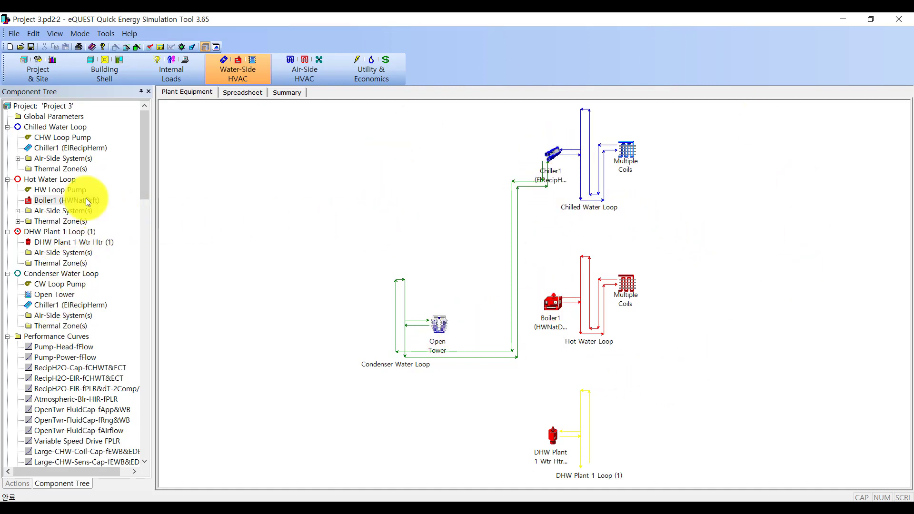
left_click(307, 71)
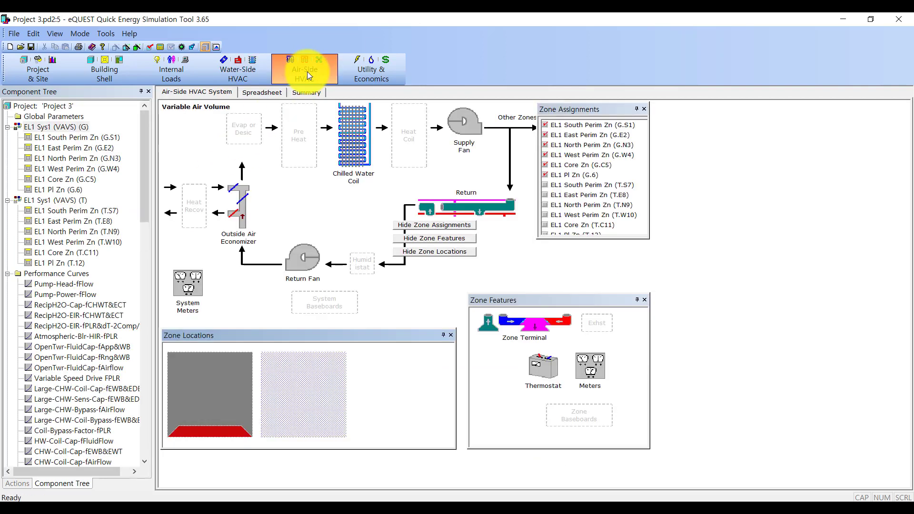
left_click(77, 128)
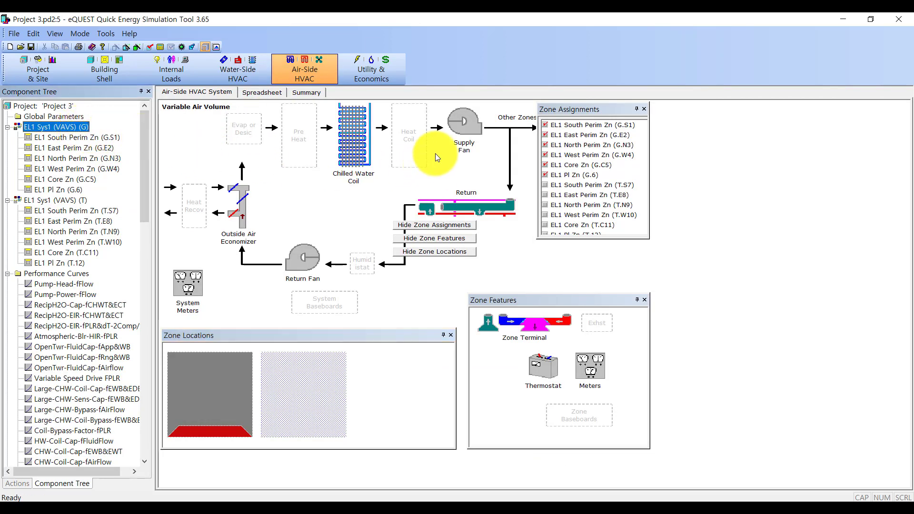
- Open the parameters of EL1 Sys1 (VAVS) (G) and examine the available system types without changing the selection
double_click(62, 130)
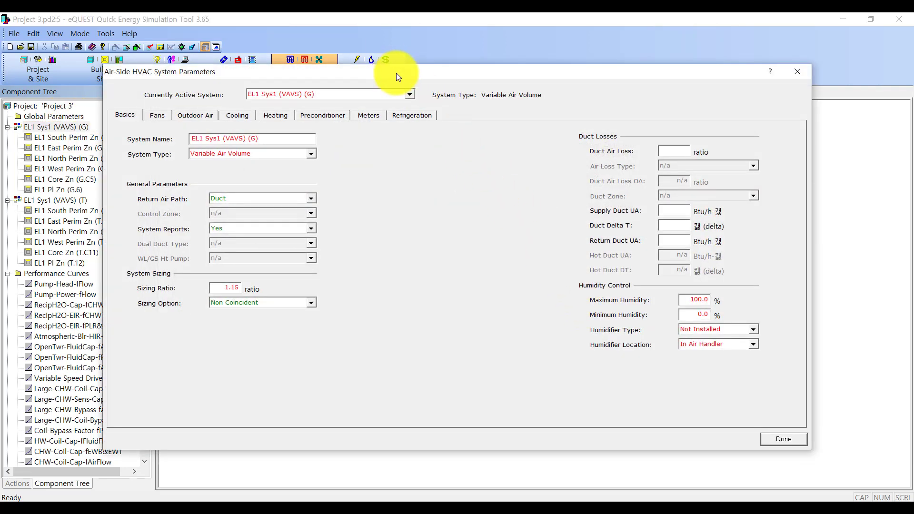
left_click_drag(396, 73, 415, 62)
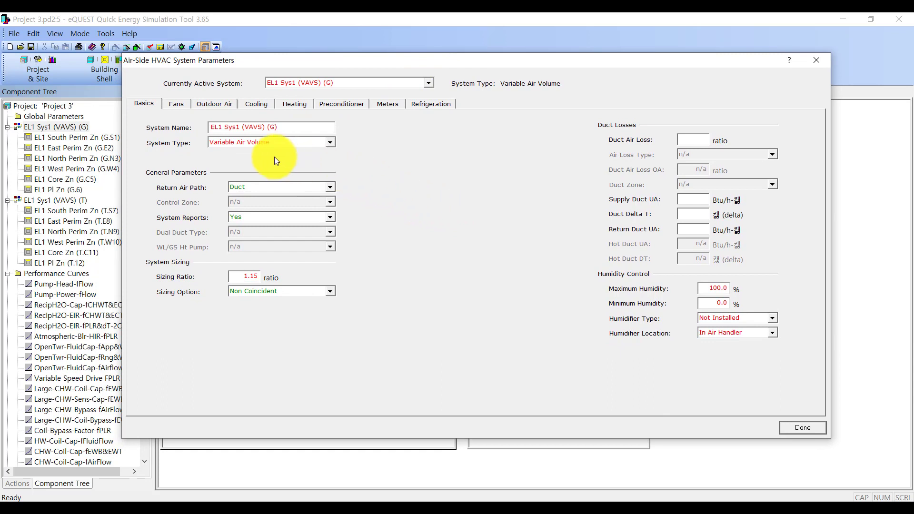
left_click(332, 143)
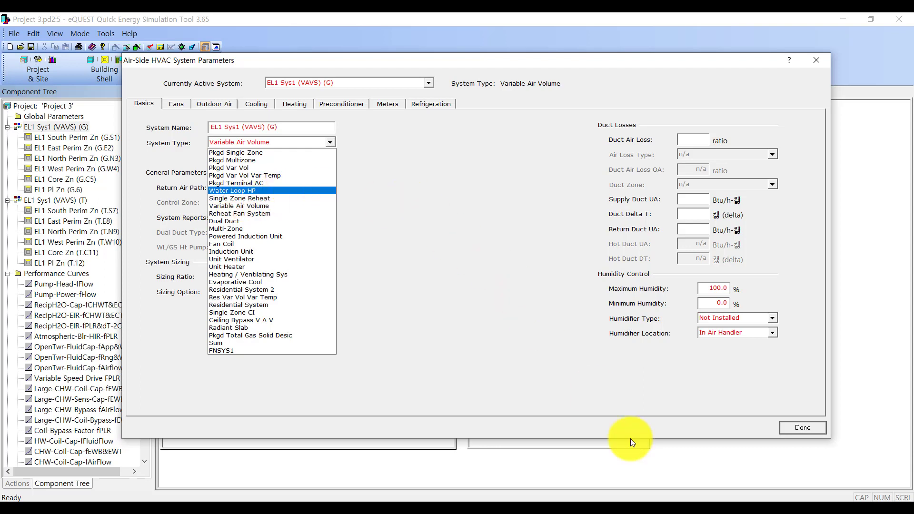
key("Escape")
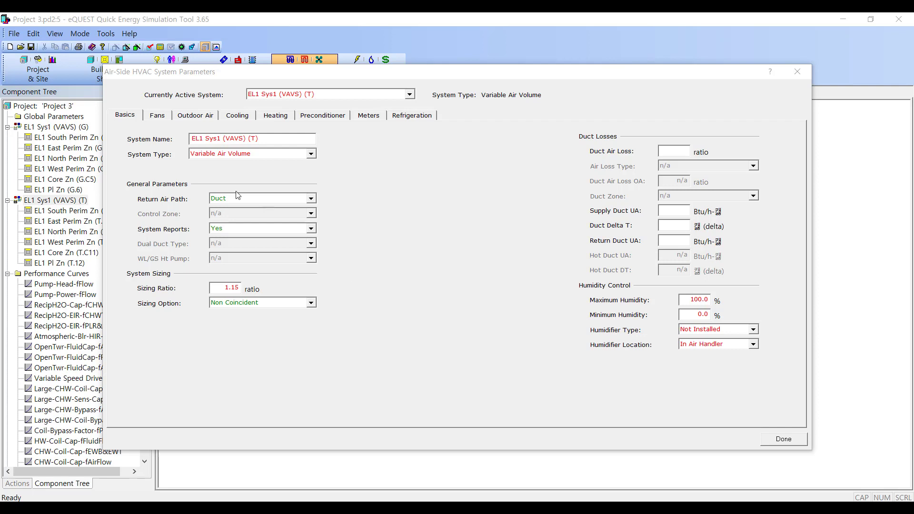
- Review the fan, outdoor air, cooling and heating parameters of EL1 Sys1 (VAVS) (T)
left_click(155, 119)
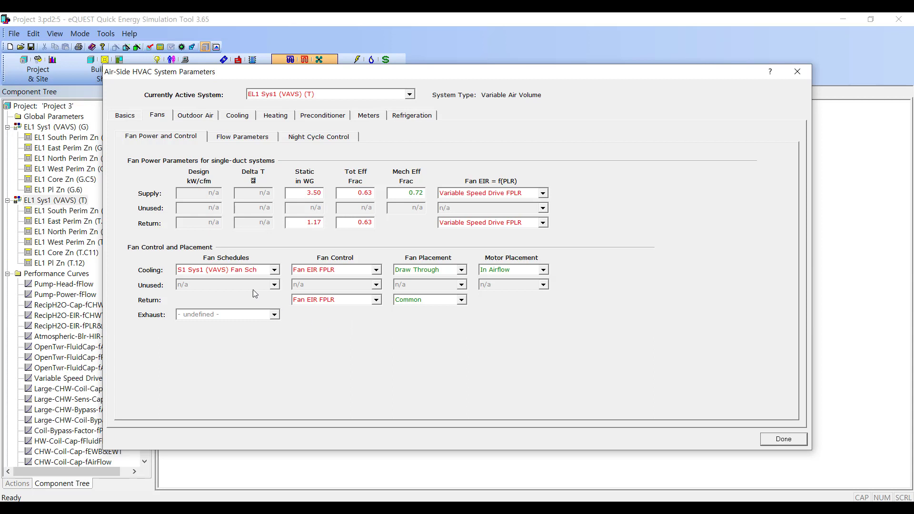
left_click(252, 142)
left_click(314, 139)
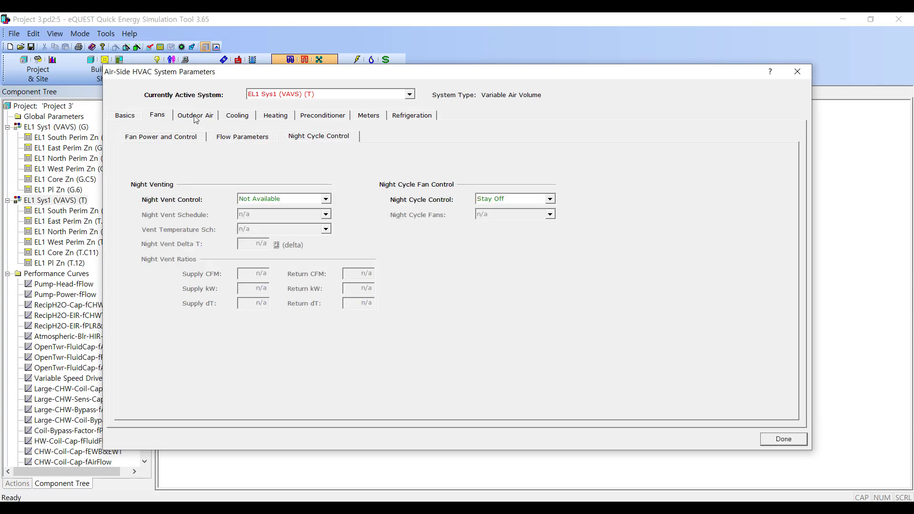
left_click(195, 117)
left_click(238, 115)
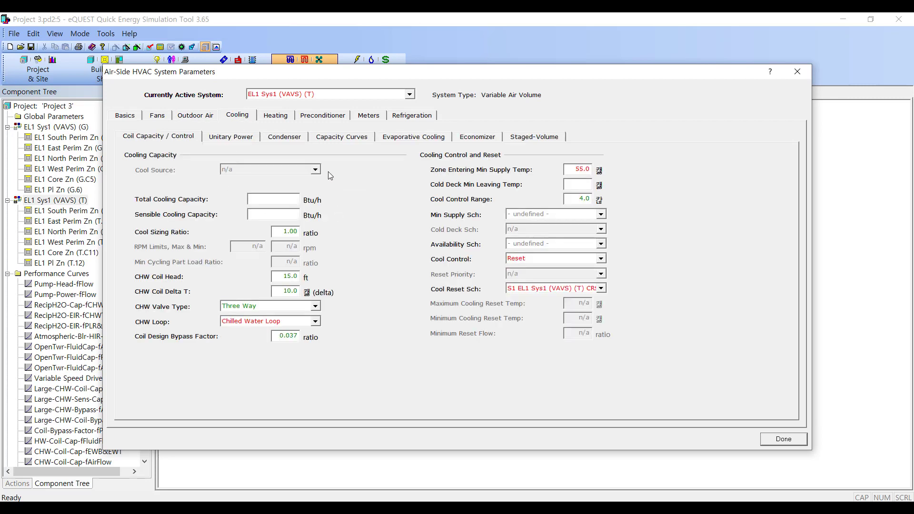
left_click(277, 118)
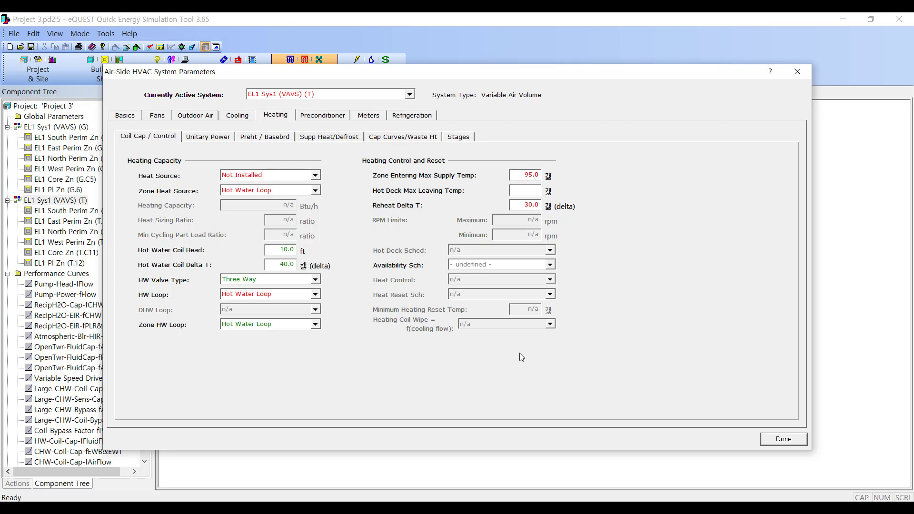
left_click(157, 116)
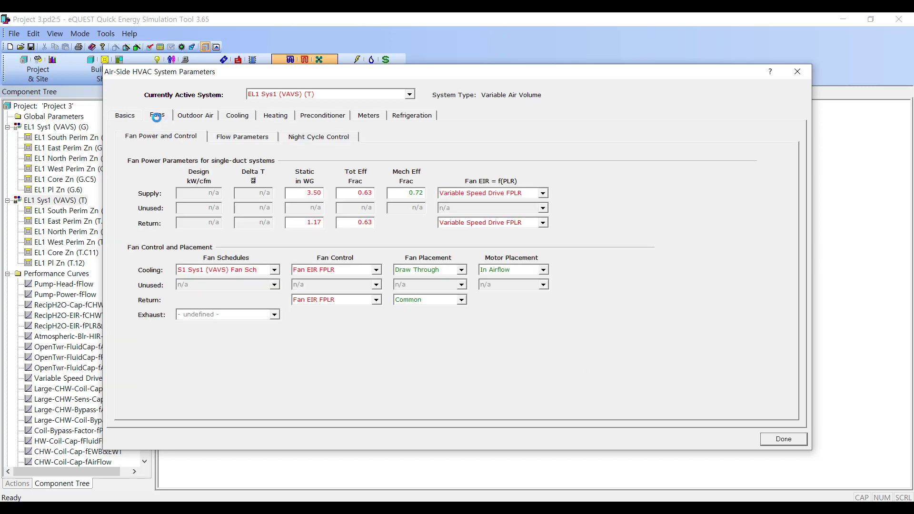
- Change the system type of EL1 Sys1 (VAVS) (T) to Single Zone Reheat with EL1 South Perim Zn (G.S1) as control zone
left_click(136, 119)
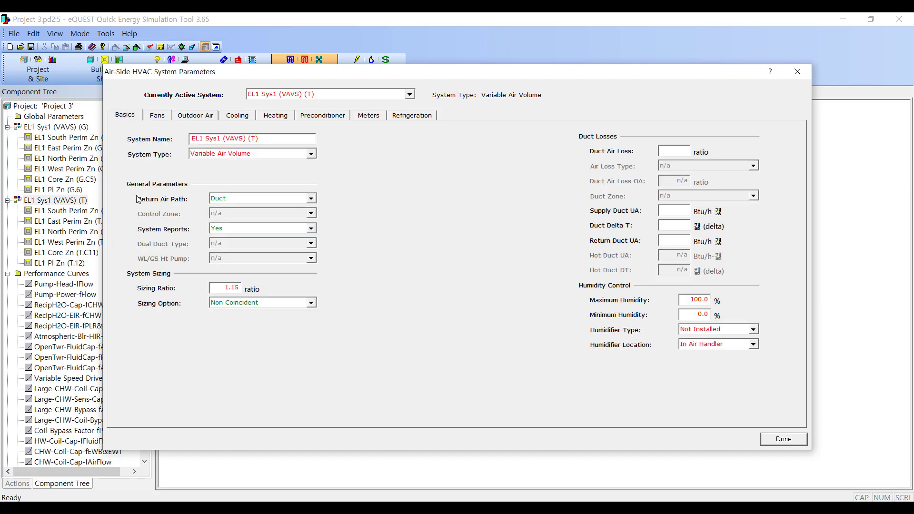
left_click(311, 154)
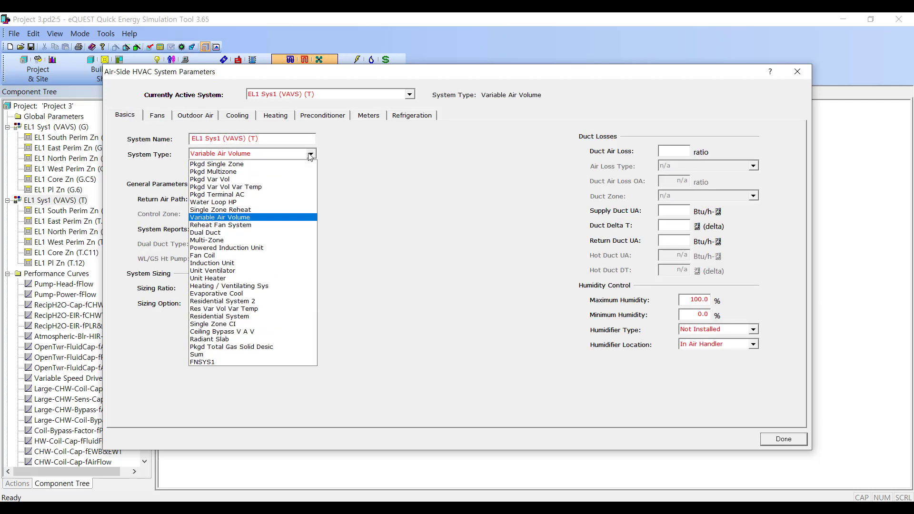
left_click(290, 212)
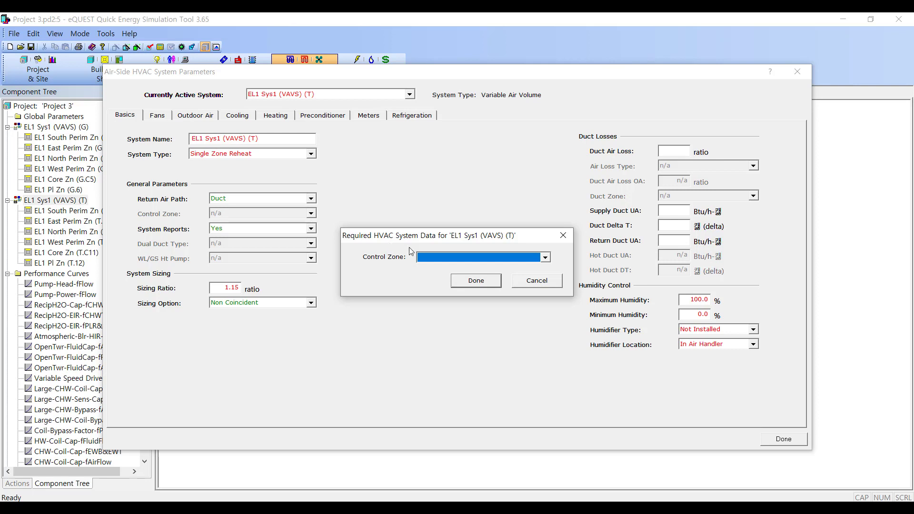
left_click(432, 257)
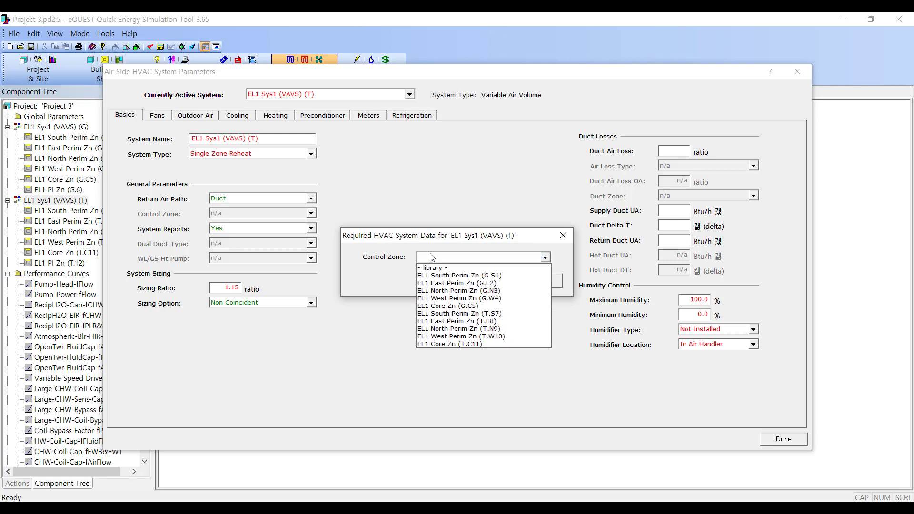
left_click(456, 277)
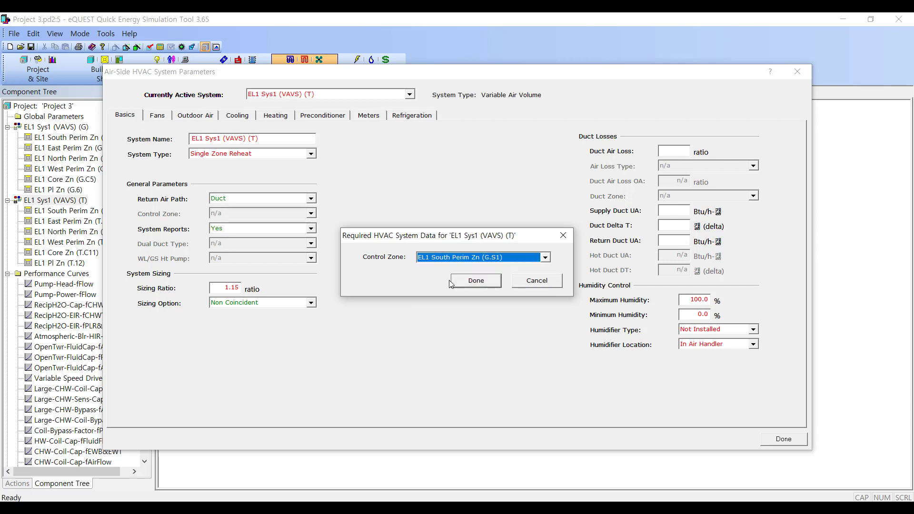
left_click(476, 281)
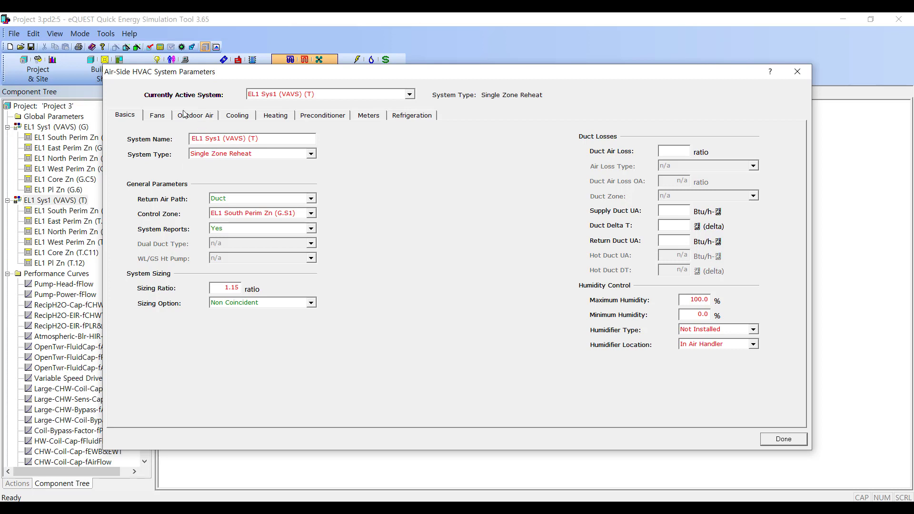
- Check the Single Zone Reheat system's fan power, flow and night cycle parameters, and close its system parameters
left_click(159, 117)
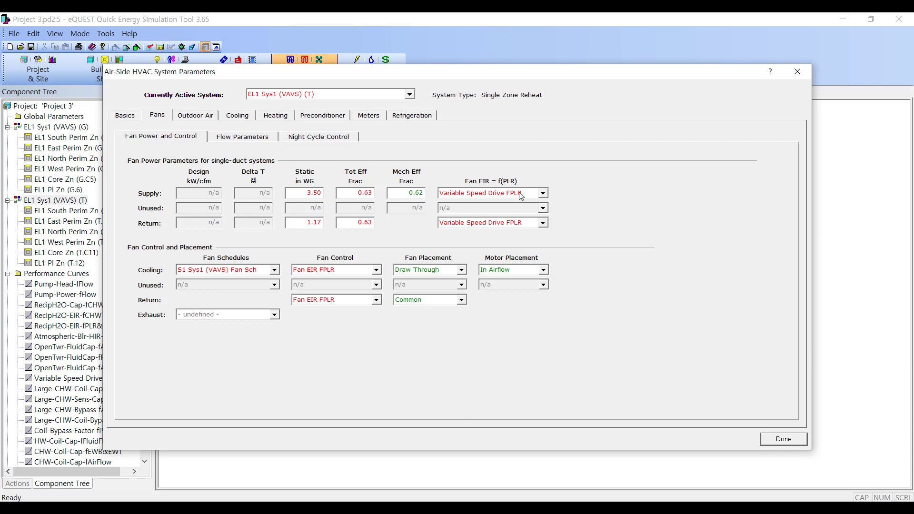
left_click(249, 142)
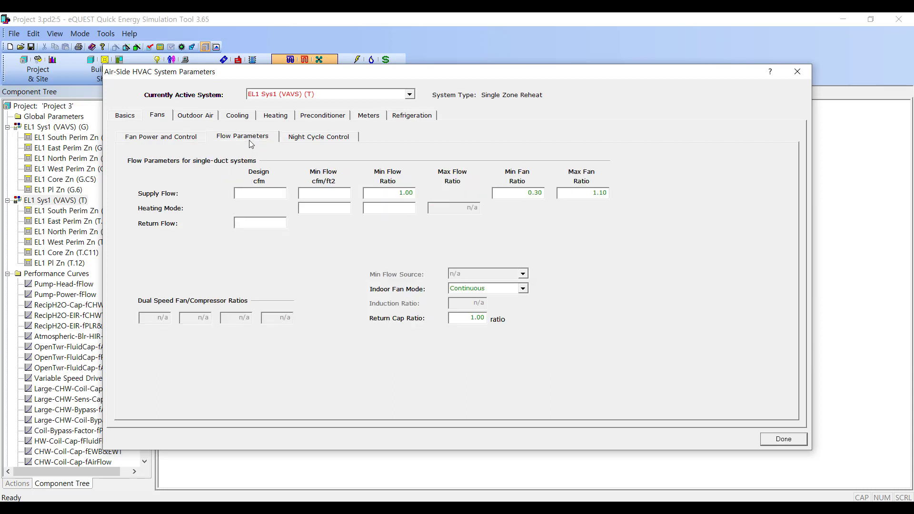
left_click(305, 139)
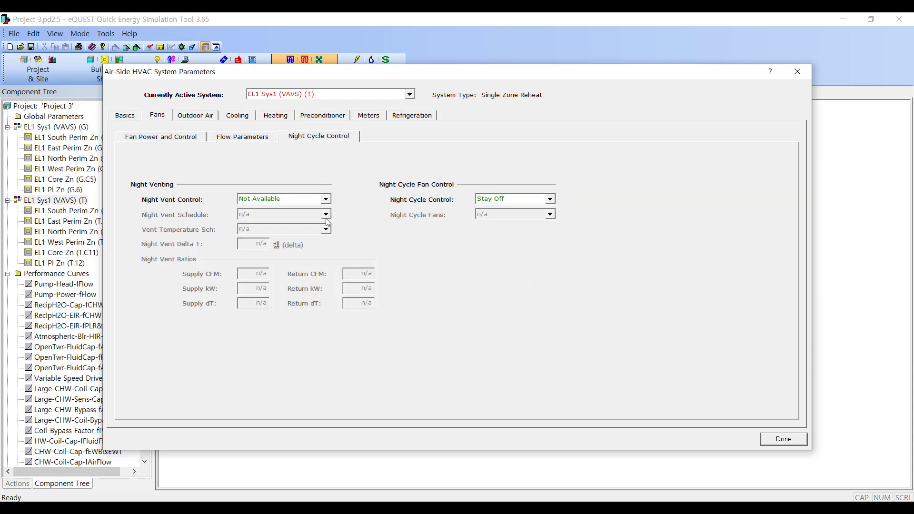
left_click(126, 116)
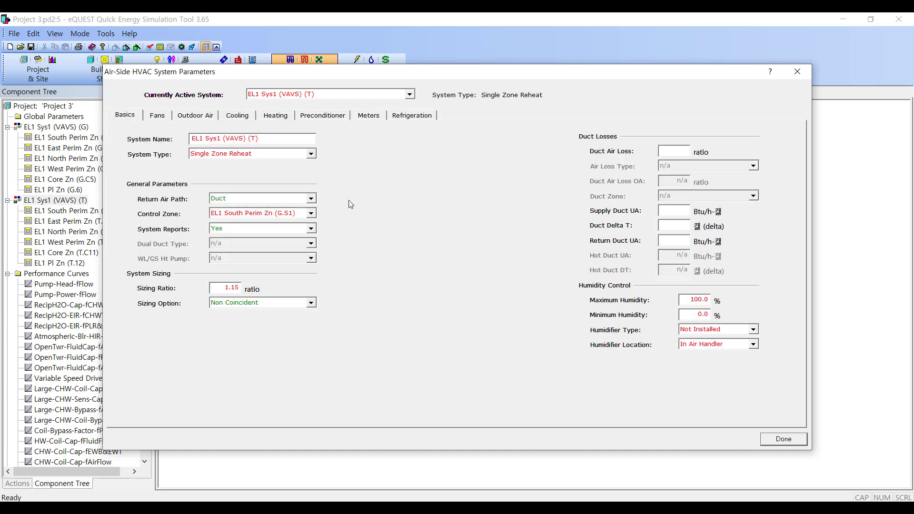
left_click(774, 442)
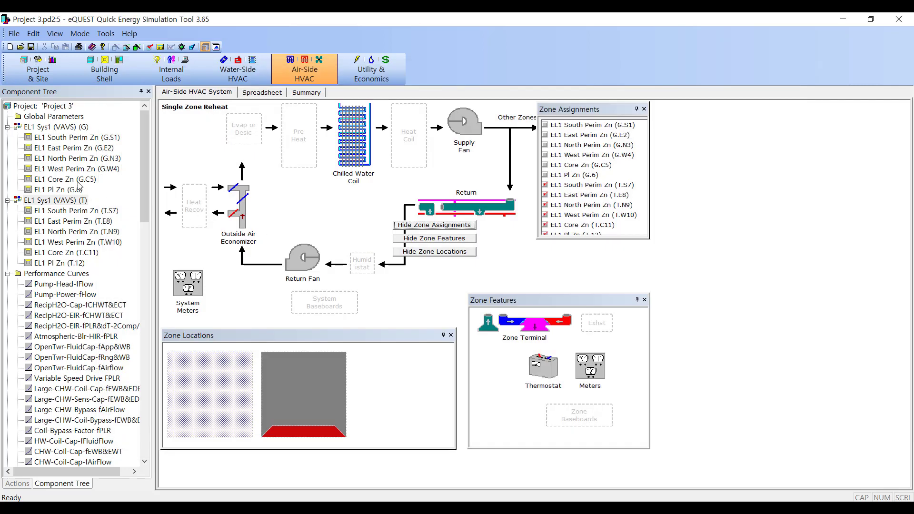
- Change the system type of EL1 Sys1 (VAVS) (G) to Single Zone Reheat with EL1 South Perim Zn (T.S7) as control zone
double_click(70, 128)
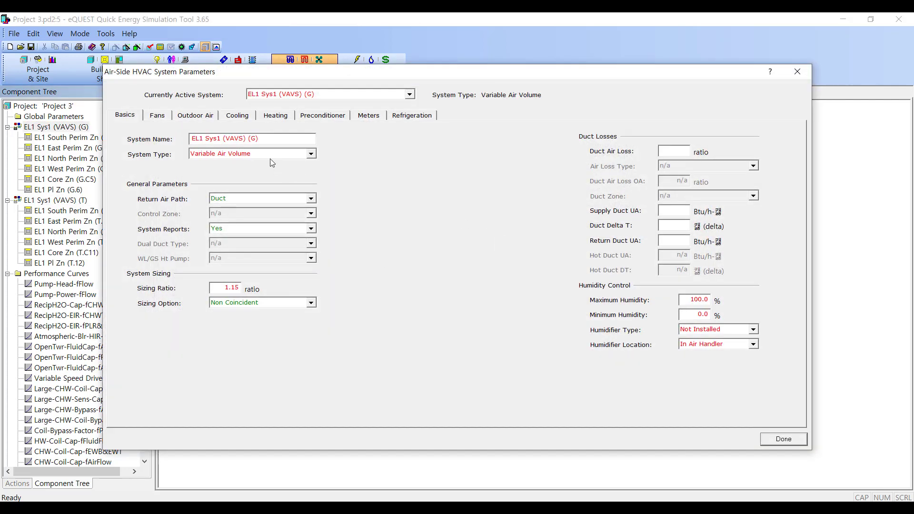
left_click(270, 155)
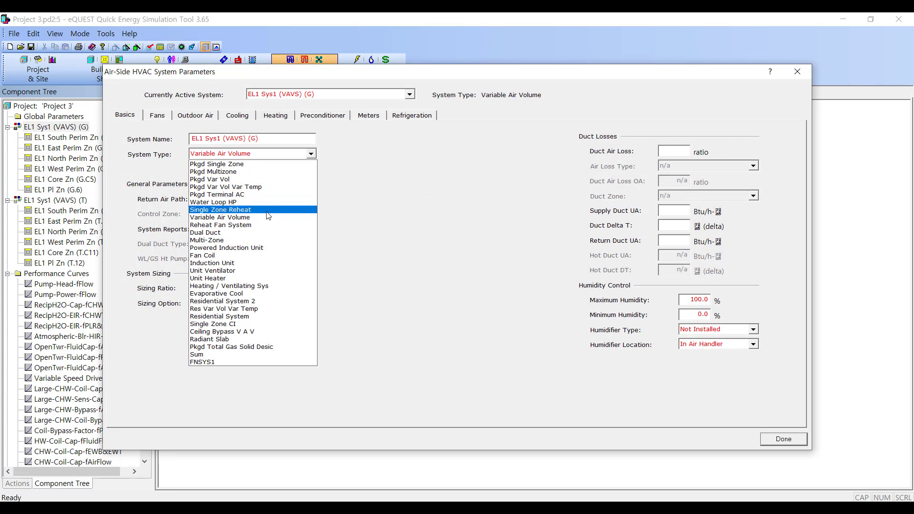
left_click(267, 211)
left_click(467, 258)
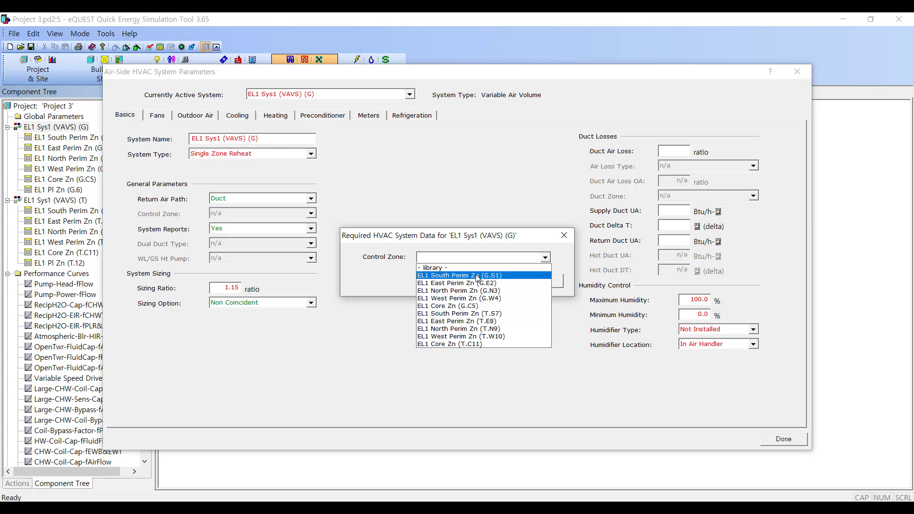
left_click(482, 314)
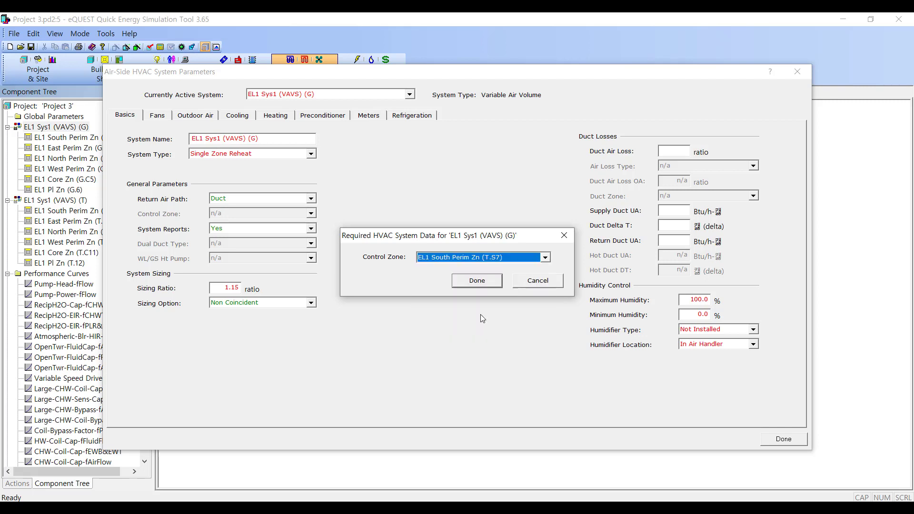
left_click(464, 286)
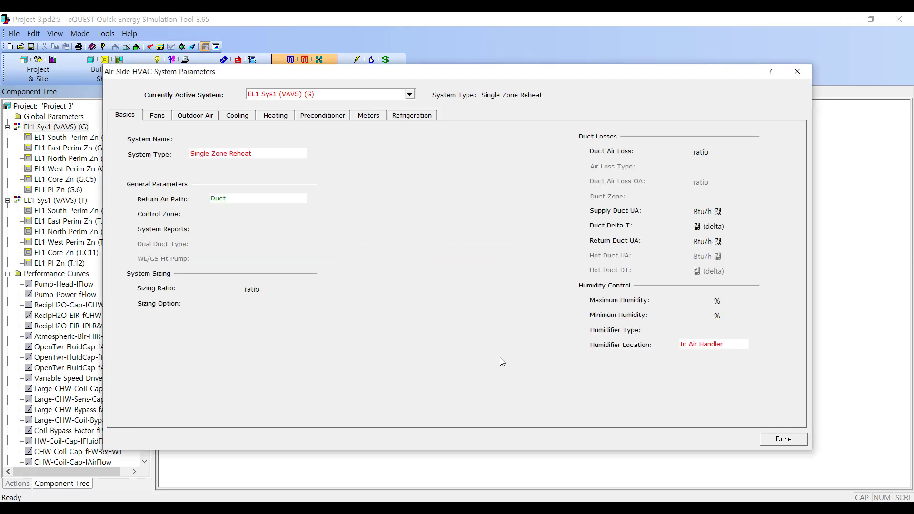
left_click(770, 439)
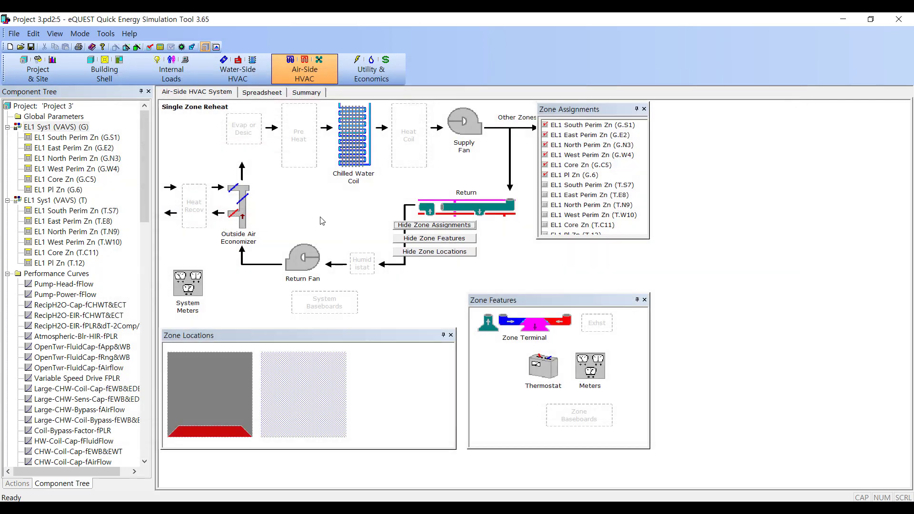
- Check the water-side plant equipment, and change the system type of EL1 Sys1 (VAVS) (G) to Pkgd Var Vol
left_click(227, 80)
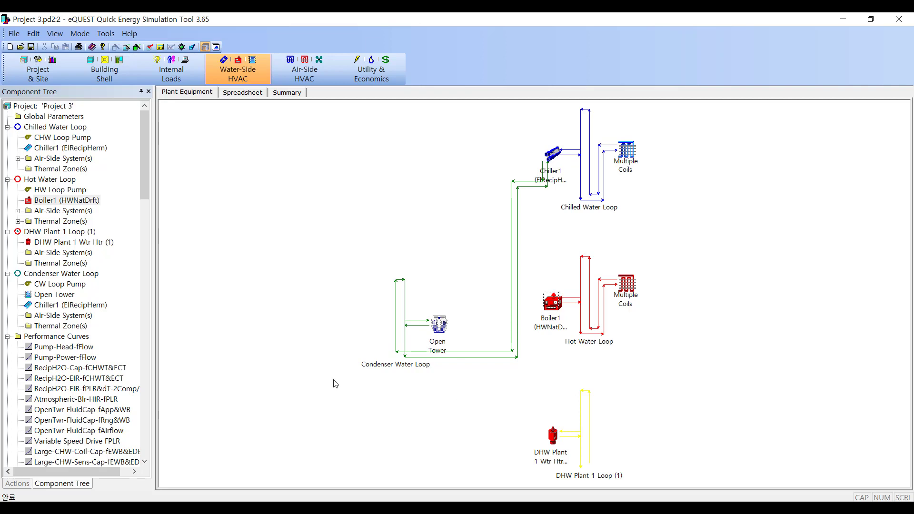
left_click(305, 76)
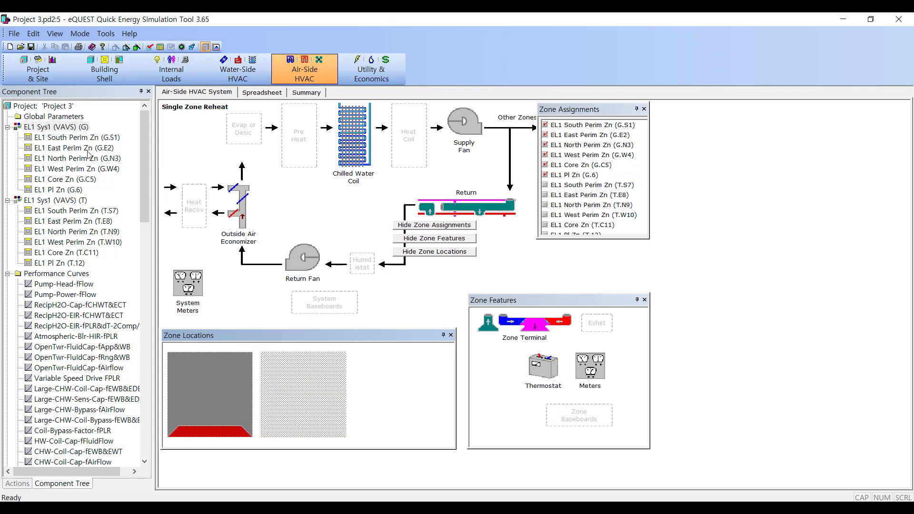
double_click(72, 128)
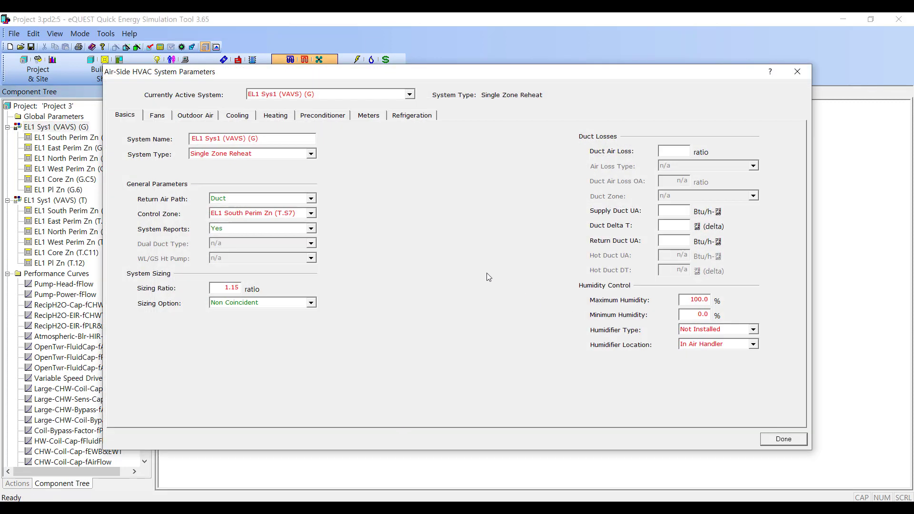
left_click(212, 155)
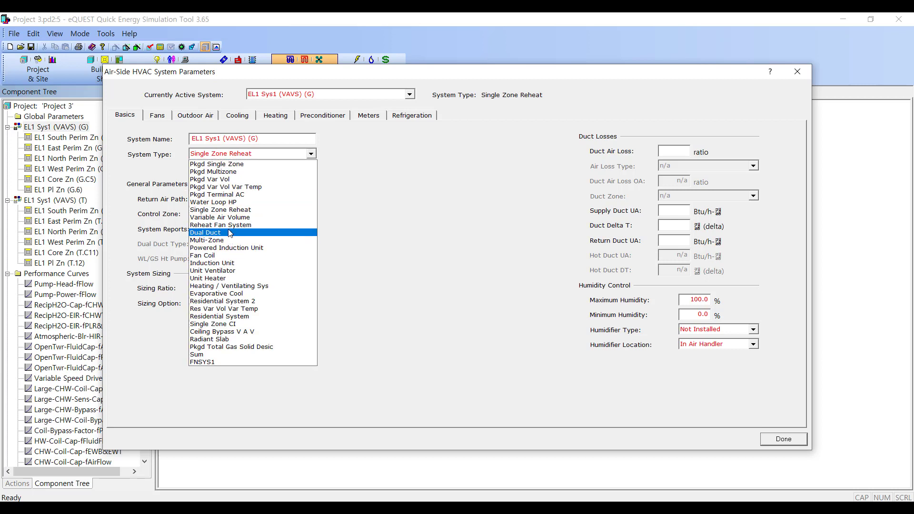
left_click(223, 181)
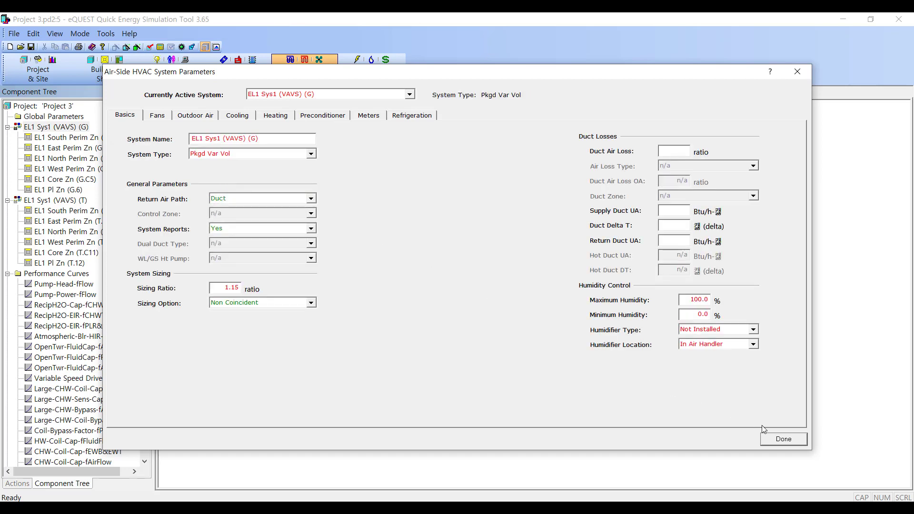
left_click(783, 439)
- Change the system type of EL1 Sys1 (VAVS) (T) to Pkgd Var Vol
left_click(67, 199)
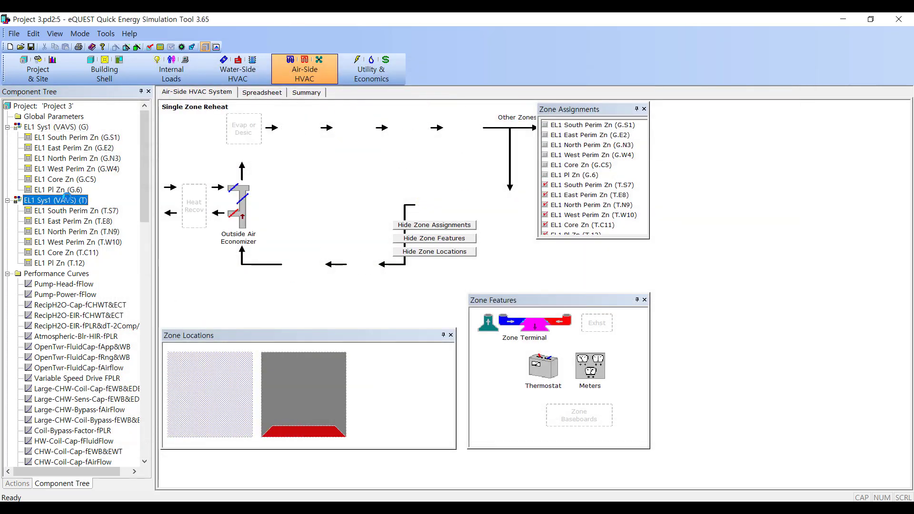
double_click(67, 199)
left_click(230, 153)
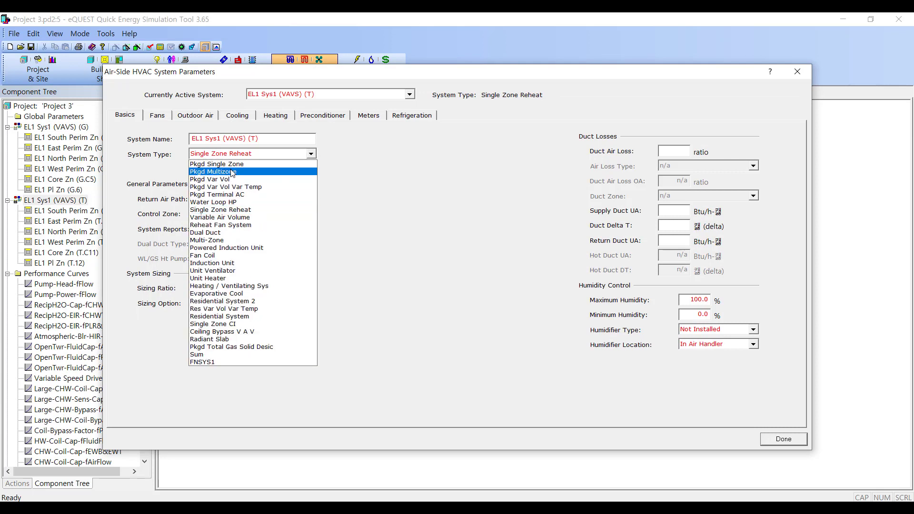
left_click(231, 179)
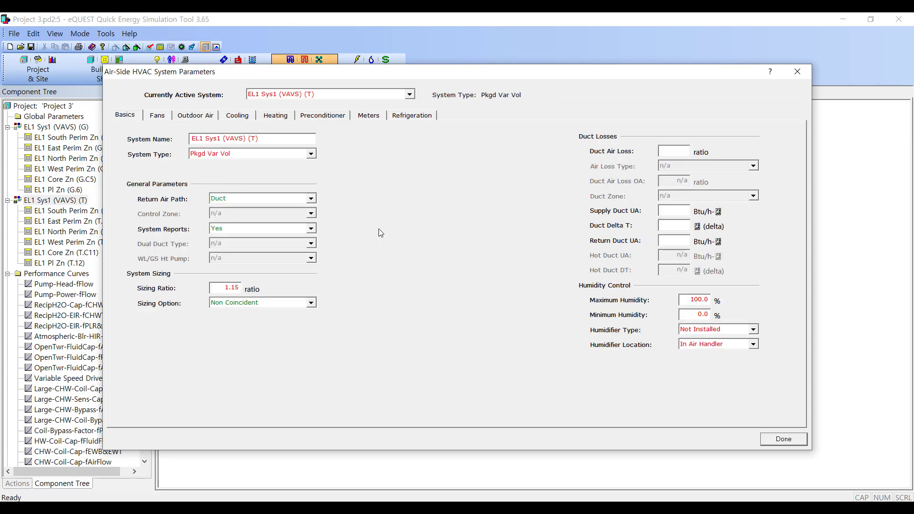
- Review the fan, outdoor air and cooling parameters of EL1 Sys1 (VAVS) (T) as Pkgd Var Vol, and close its system parameters
left_click(235, 116)
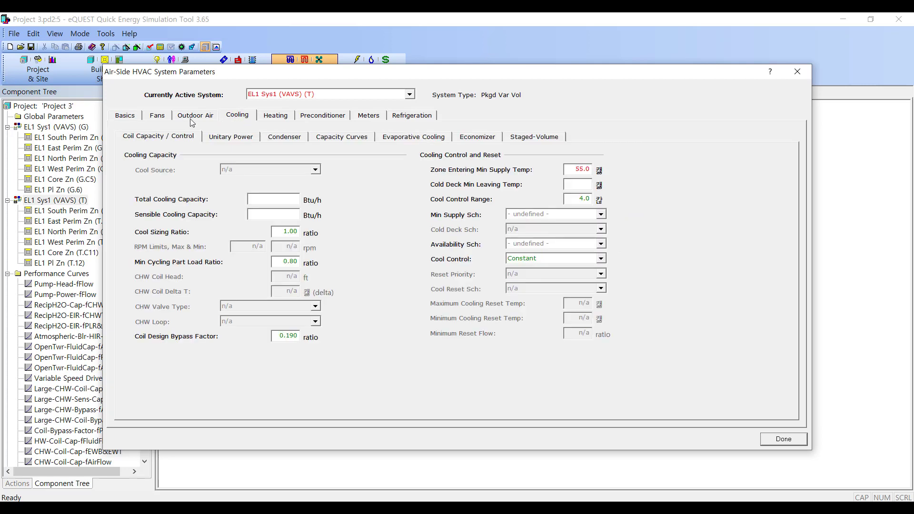
left_click(159, 119)
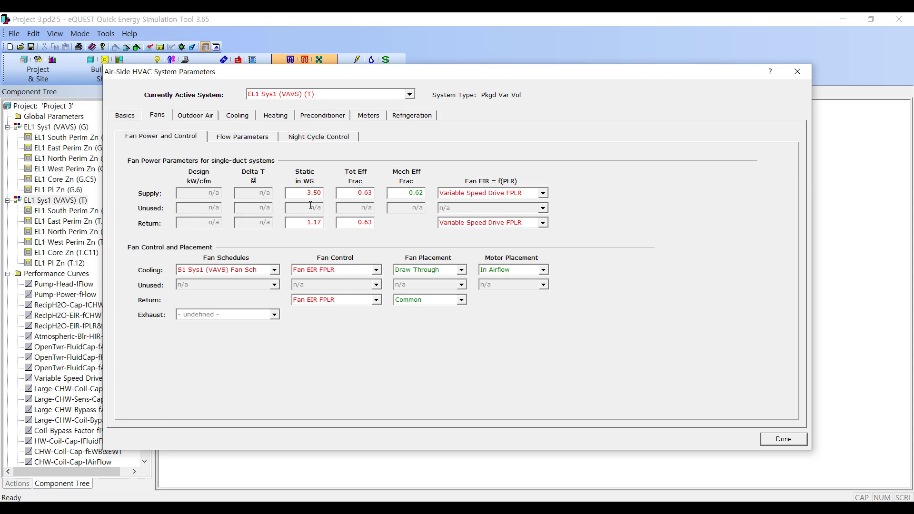
left_click(235, 139)
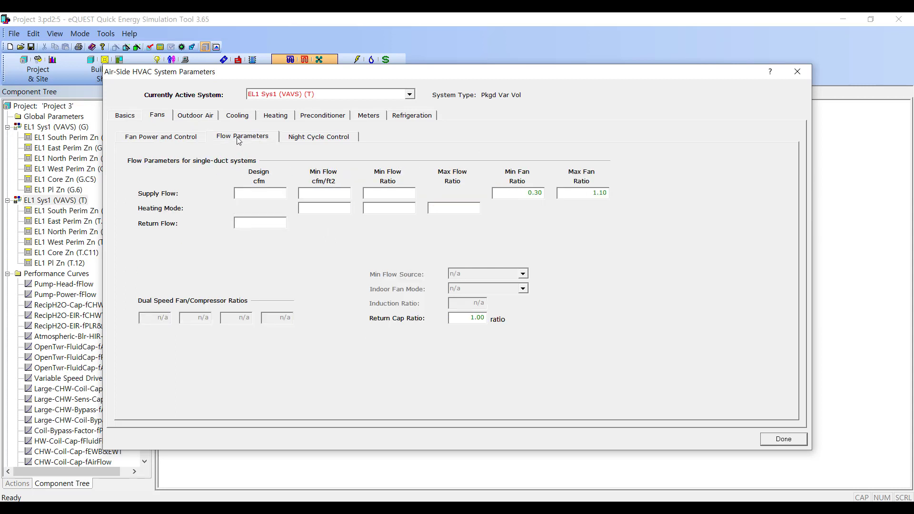
left_click(296, 139)
left_click(257, 139)
left_click(165, 138)
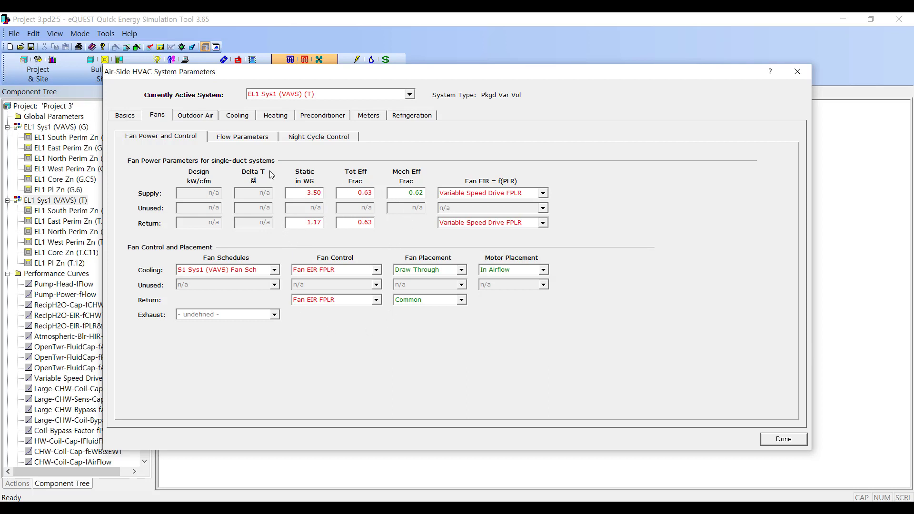
left_click(263, 139)
left_click(317, 138)
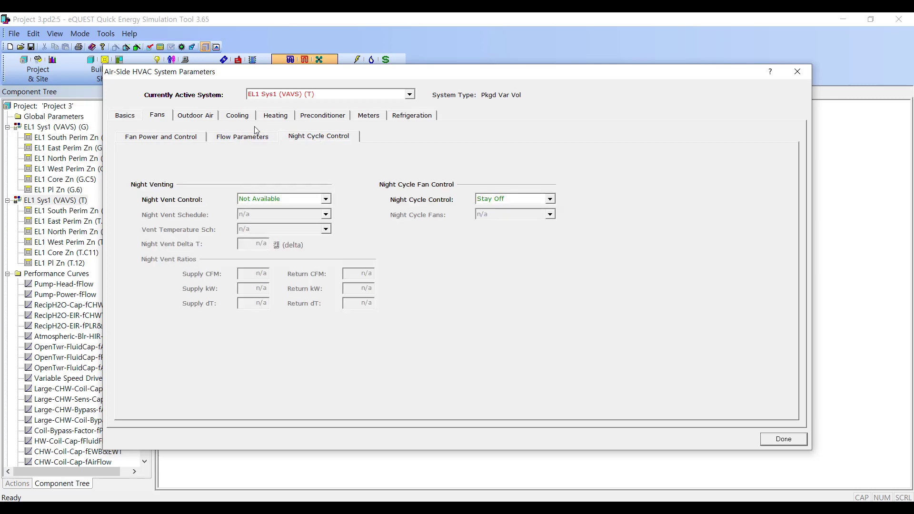
left_click(206, 119)
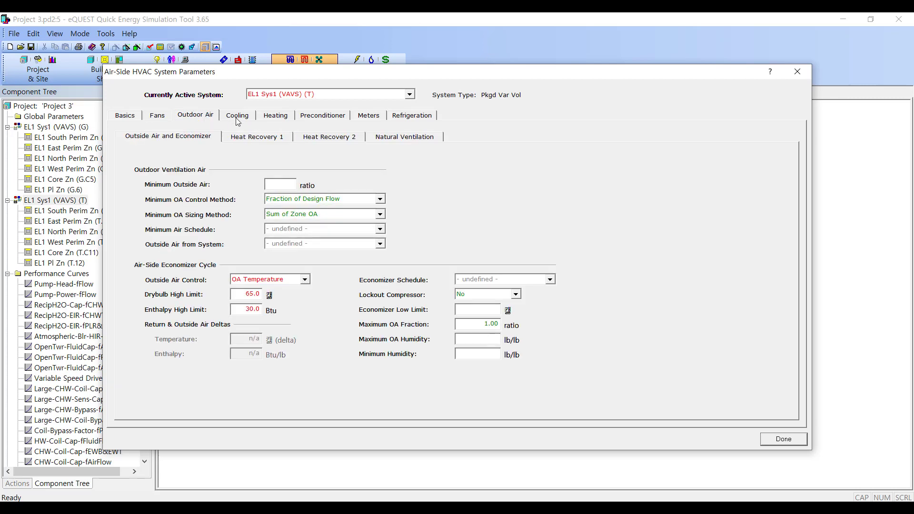
left_click(238, 123)
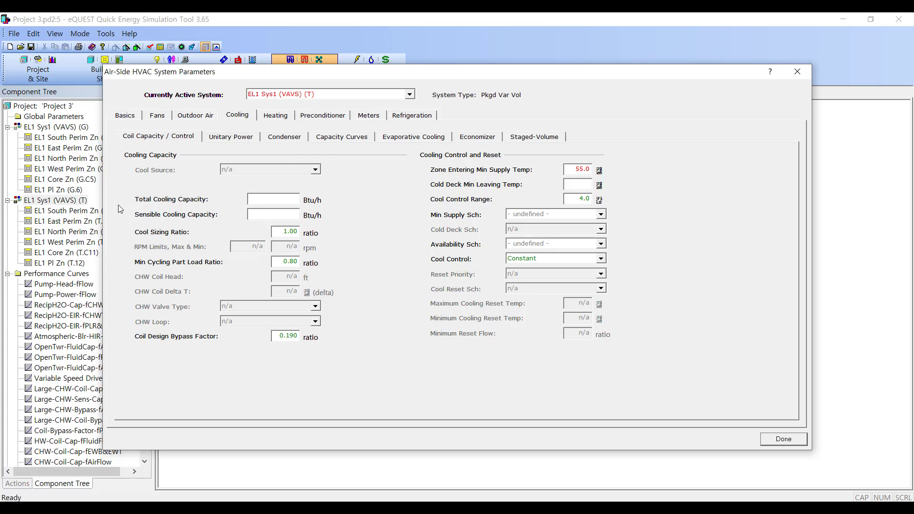
left_click(782, 439)
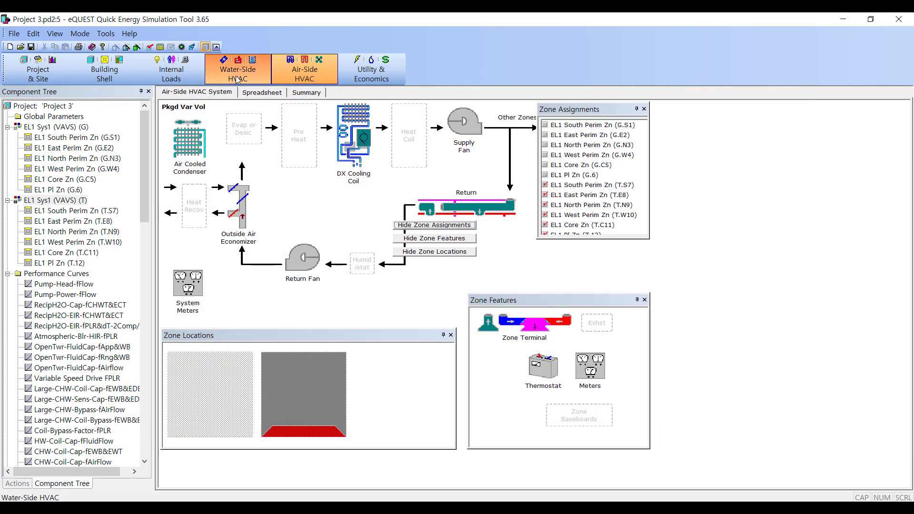
- Return to the water-side plant equipment diagram and select the Chilled Water Loop
left_click(235, 76)
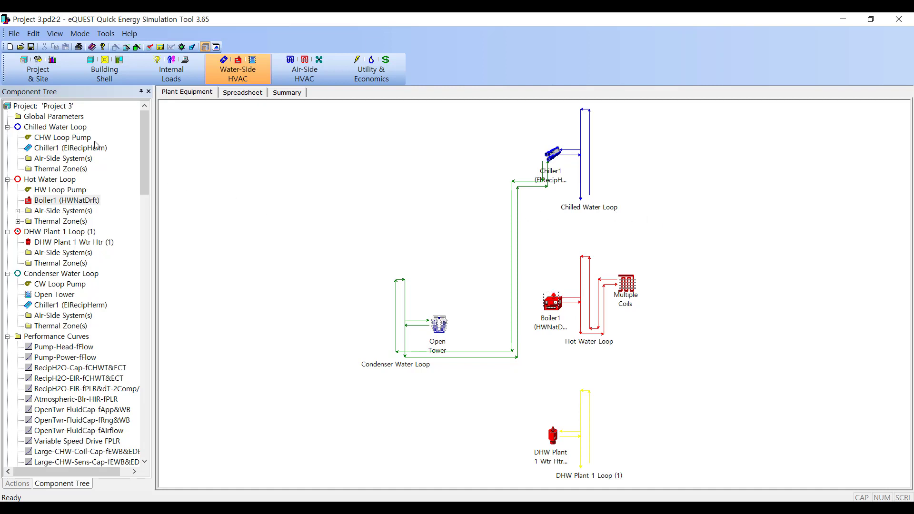
left_click(75, 128)
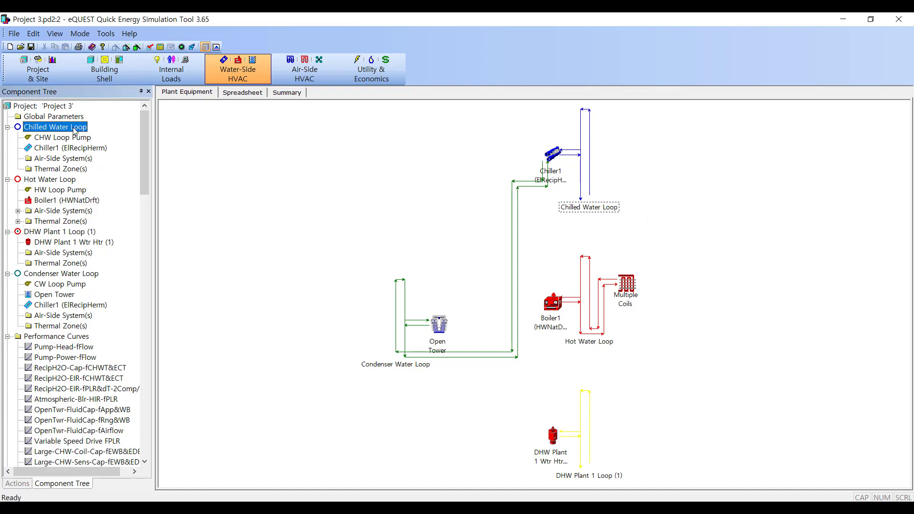